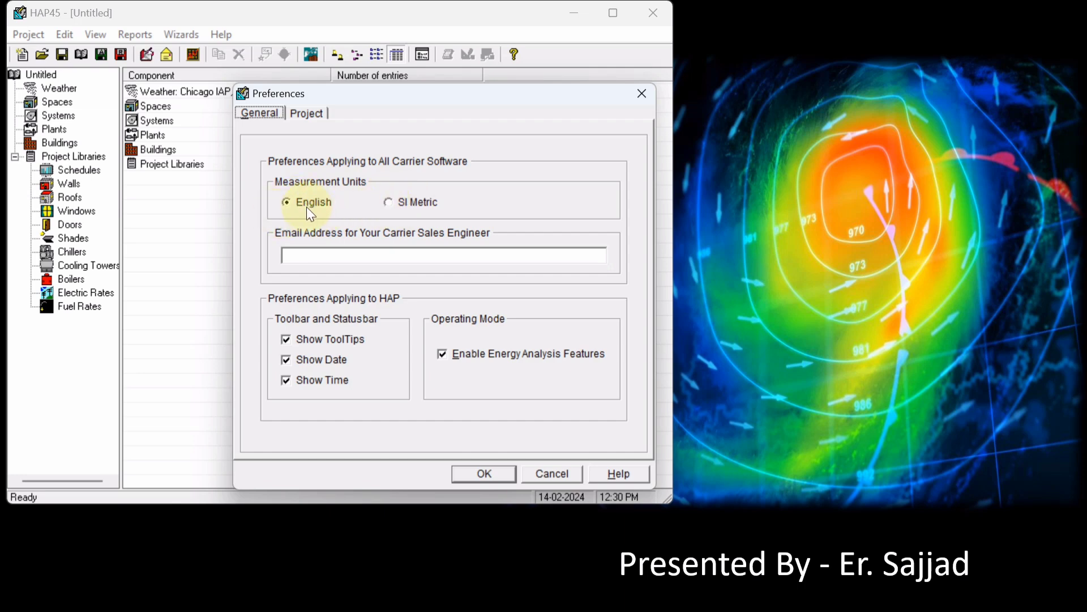
Step: Set the project preferences to ventilation standard ASHRAE Std 62.1-2007 and energy standard ASHRAE Std 90.1-2007
left_click(300, 114)
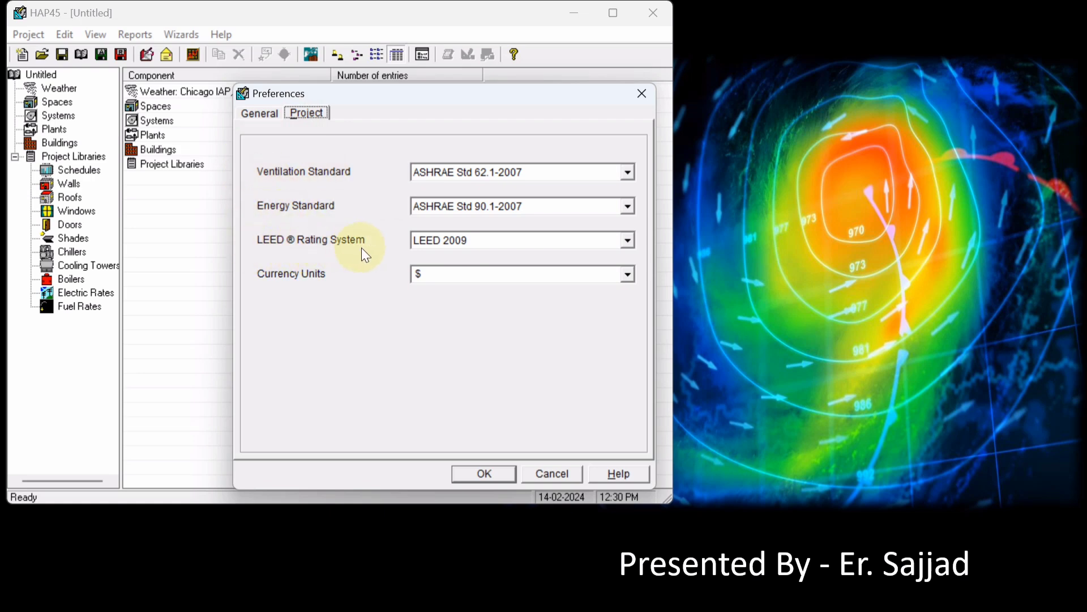
left_click(627, 173)
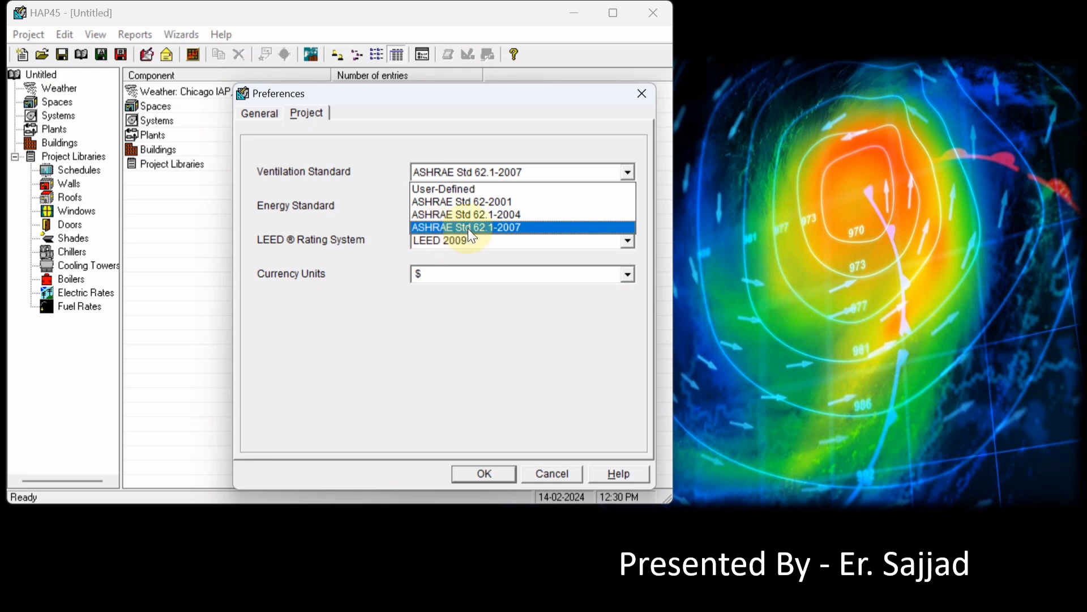
left_click(491, 229)
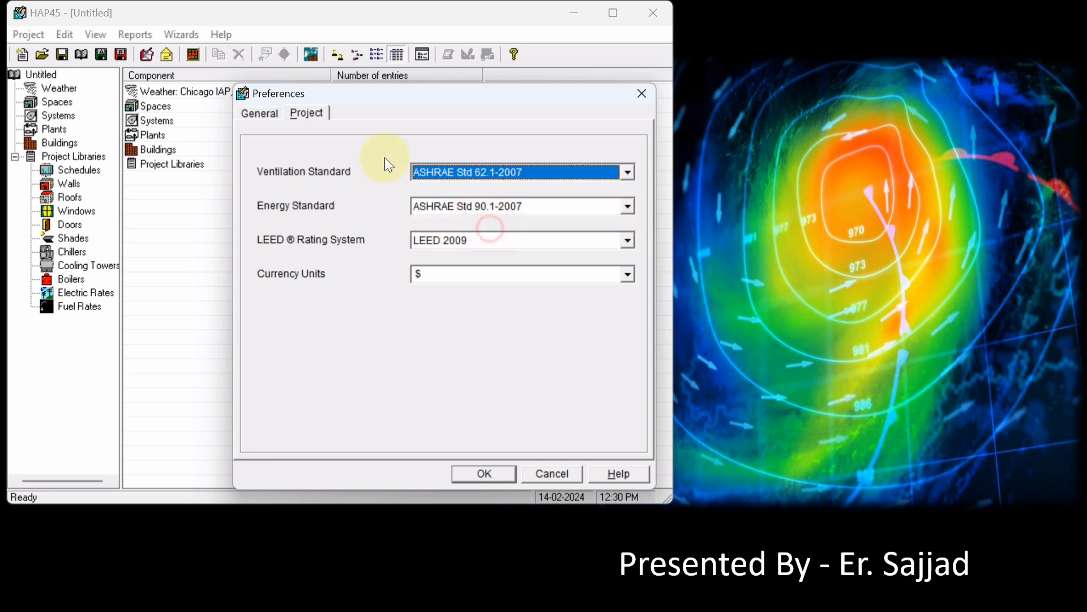
left_click(627, 206)
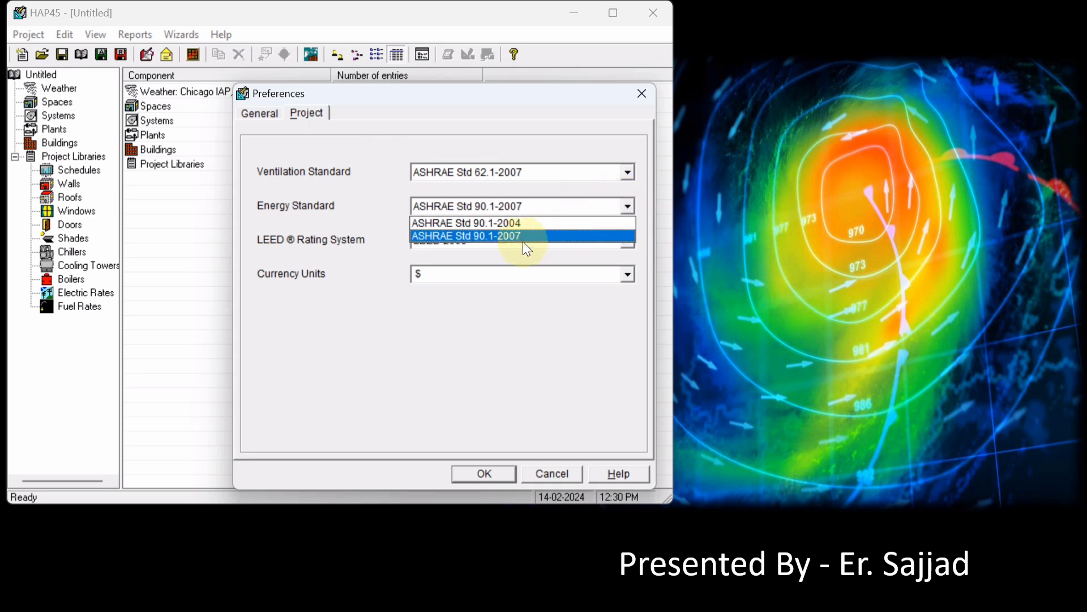
left_click(501, 237)
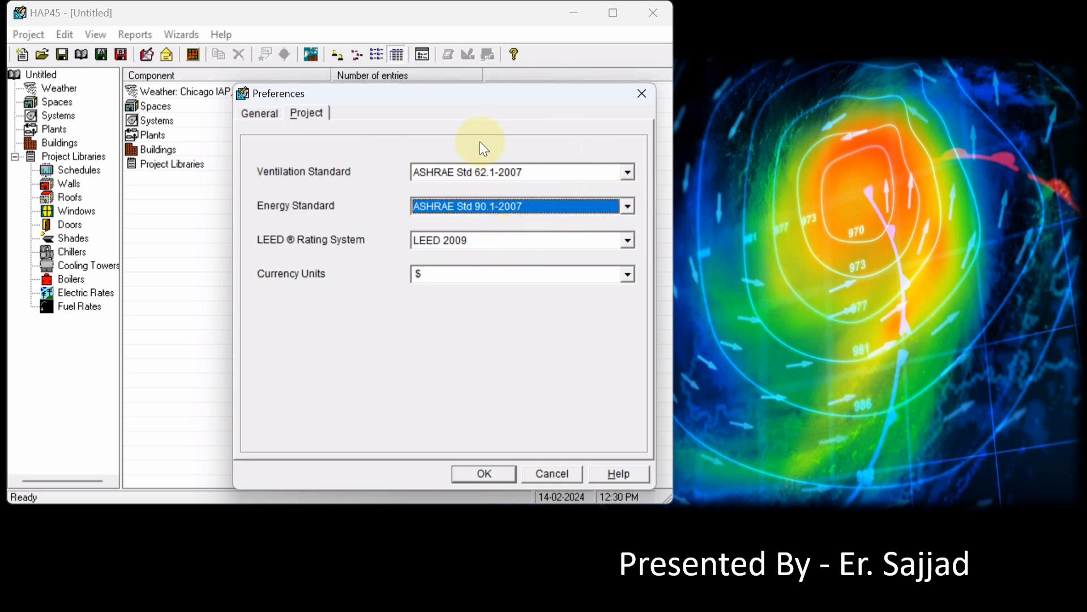
left_click(468, 479)
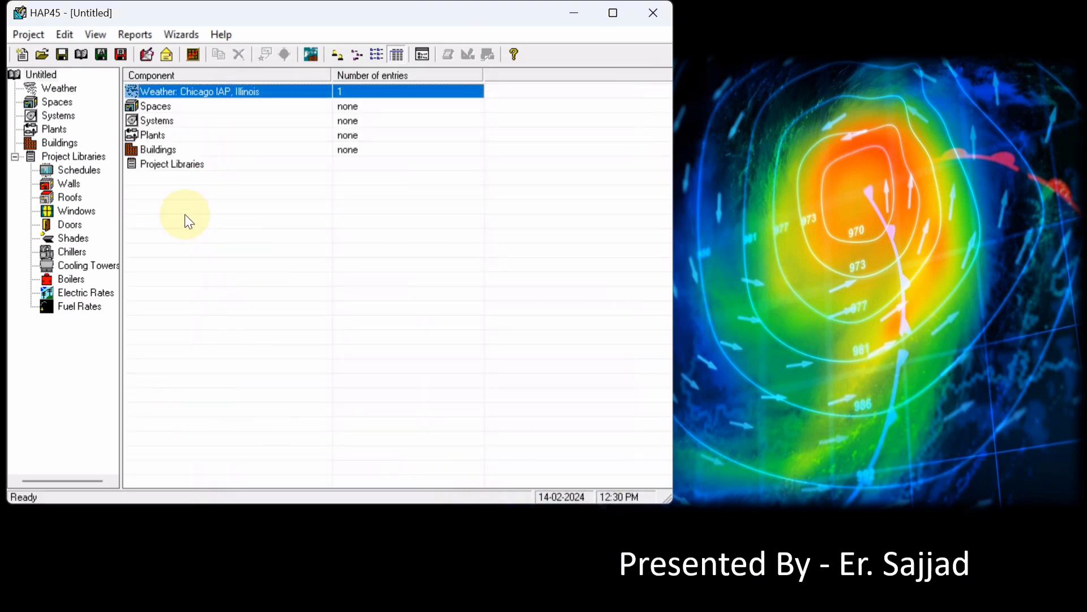
Step: In the untitled project's properties, name the project School or Education Building and set its number to 001
left_click(41, 76)
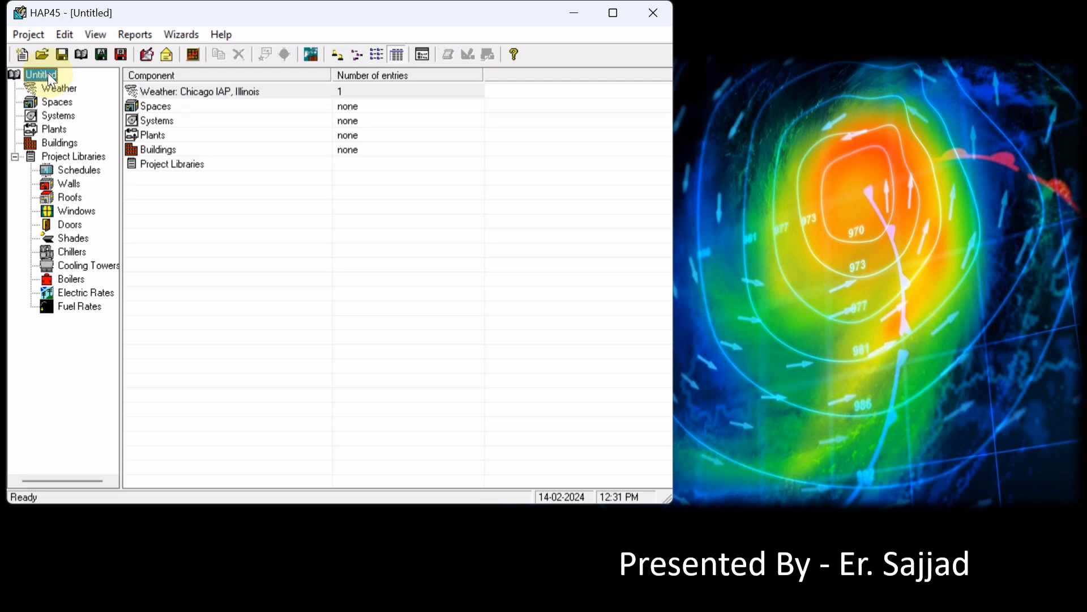
right_click(45, 75)
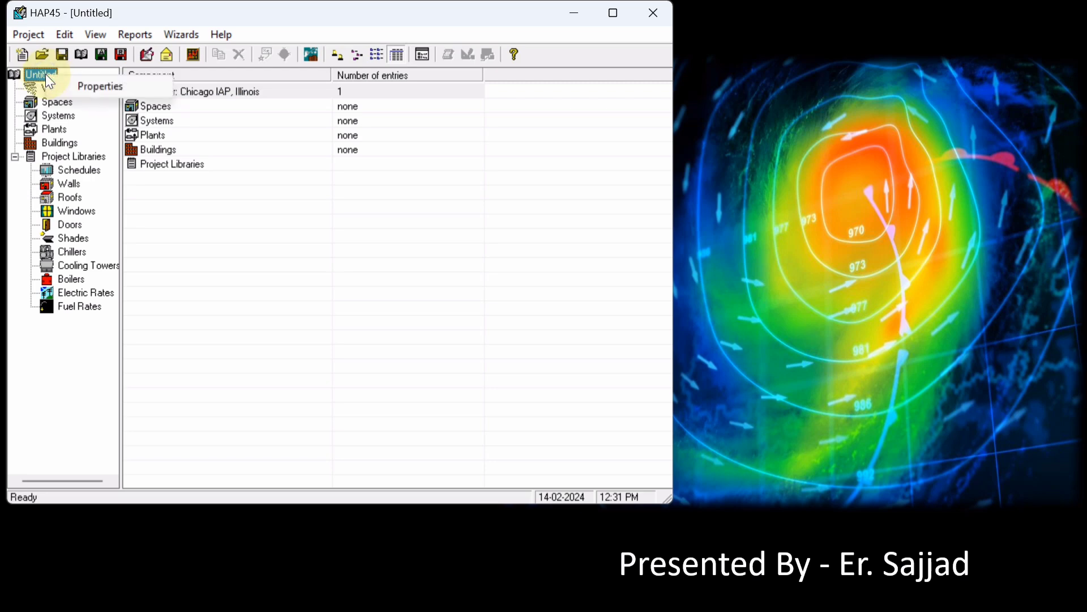
left_click(94, 86)
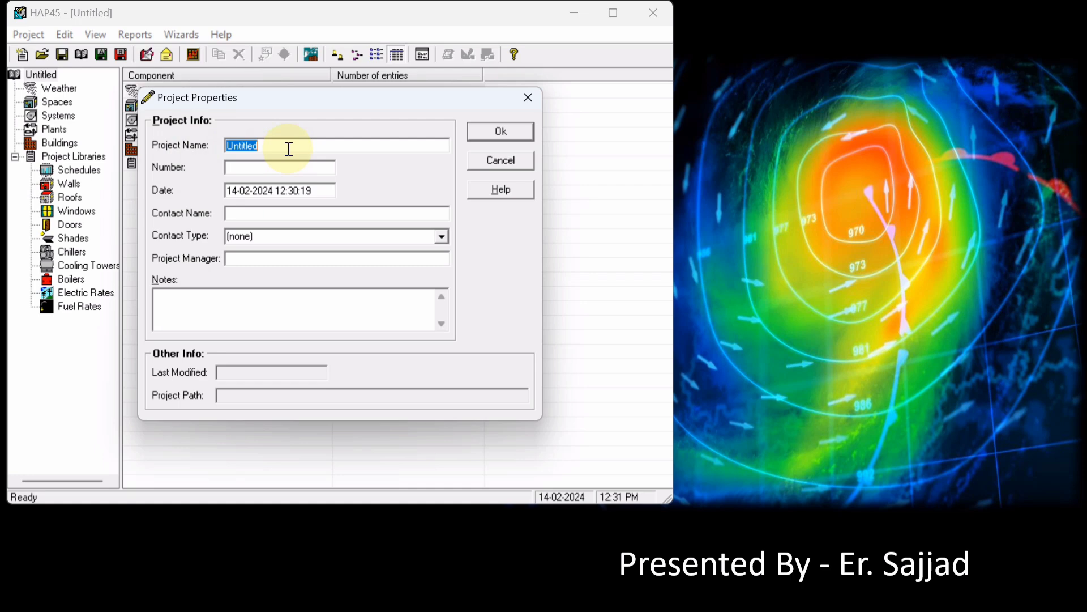
type("School or Education Buil")
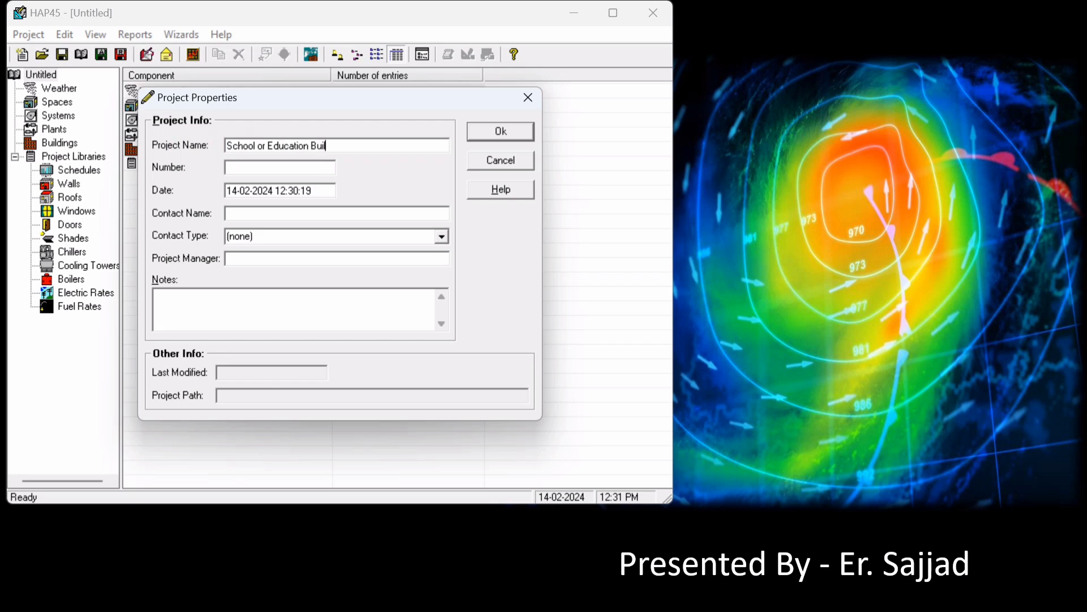
type("ding")
left_click(246, 166)
type("001")
left_click(510, 133)
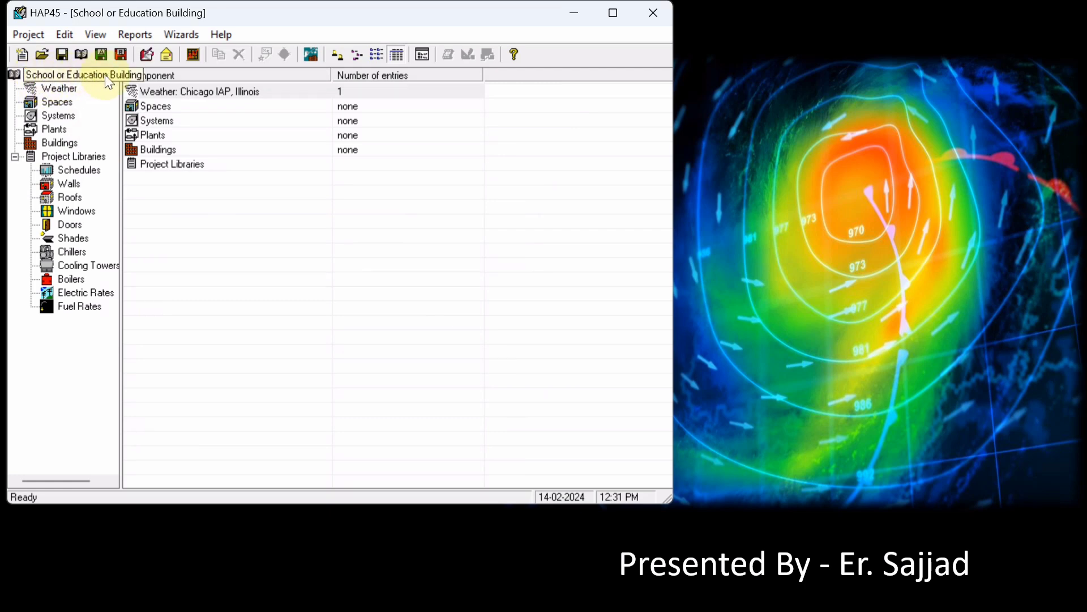
Step: Open the project's weather properties for editing
left_click(70, 73)
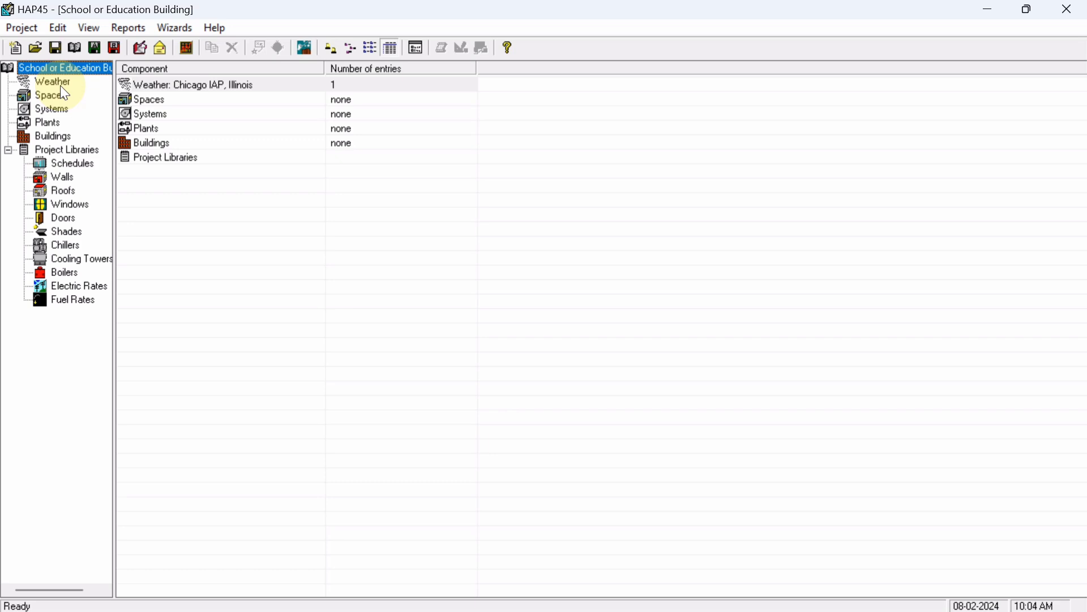
left_click(59, 83)
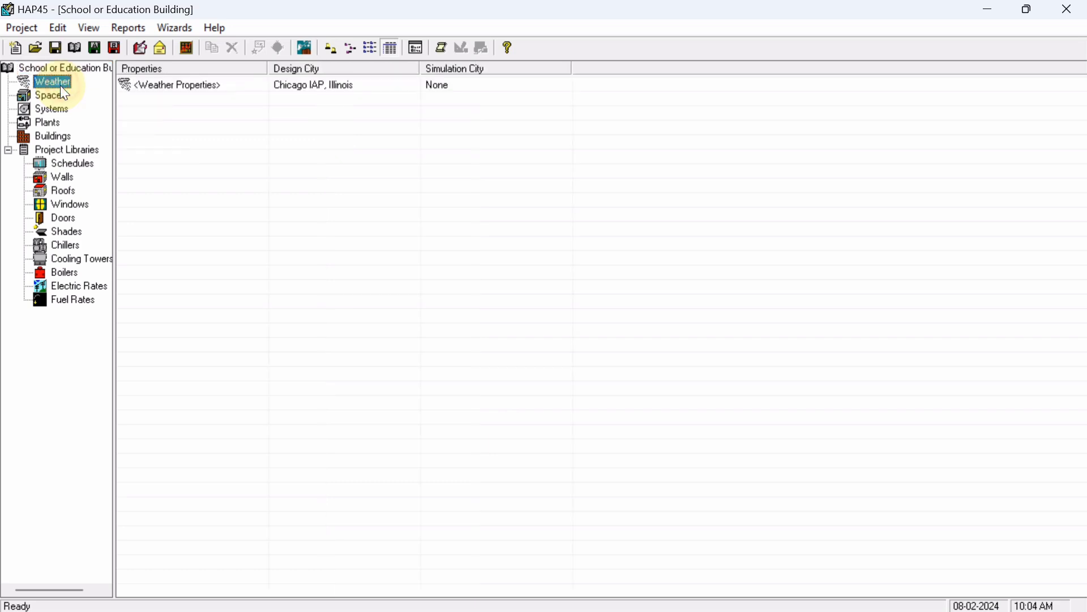
double_click(191, 92)
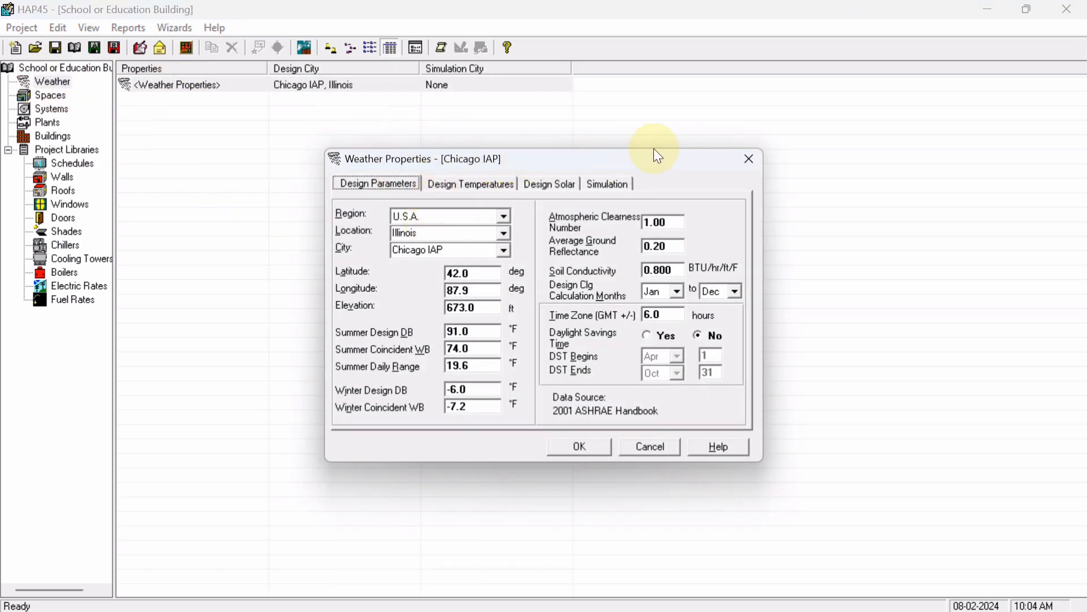
left_click_drag(575, 158, 491, 146)
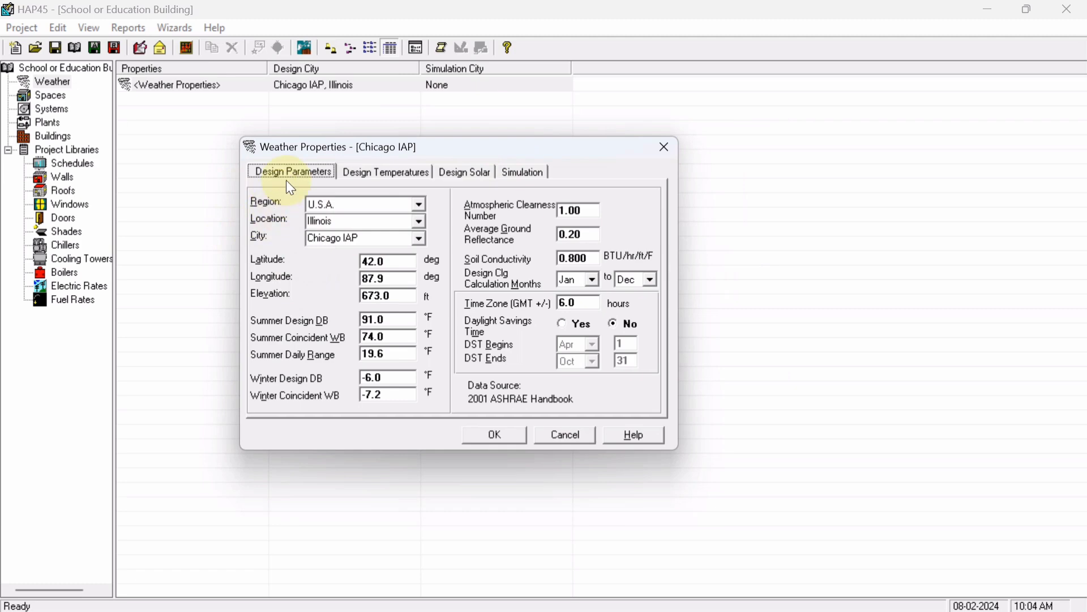
Step: Review the design temperatures, design solar and simulation data, and return to the design parameters
left_click(394, 179)
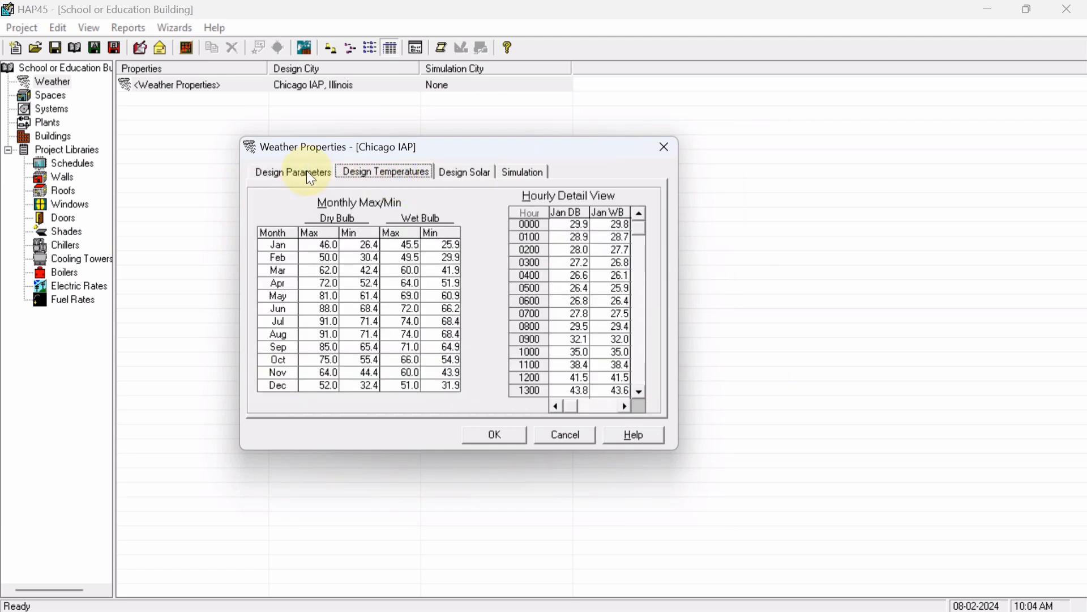
left_click(281, 171)
left_click(385, 177)
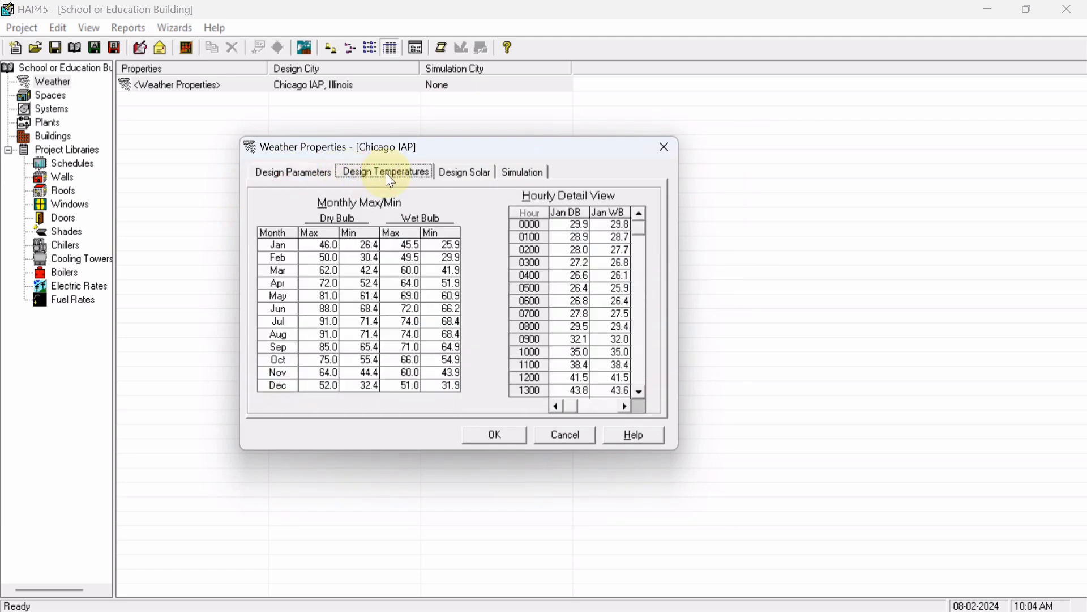
left_click(462, 172)
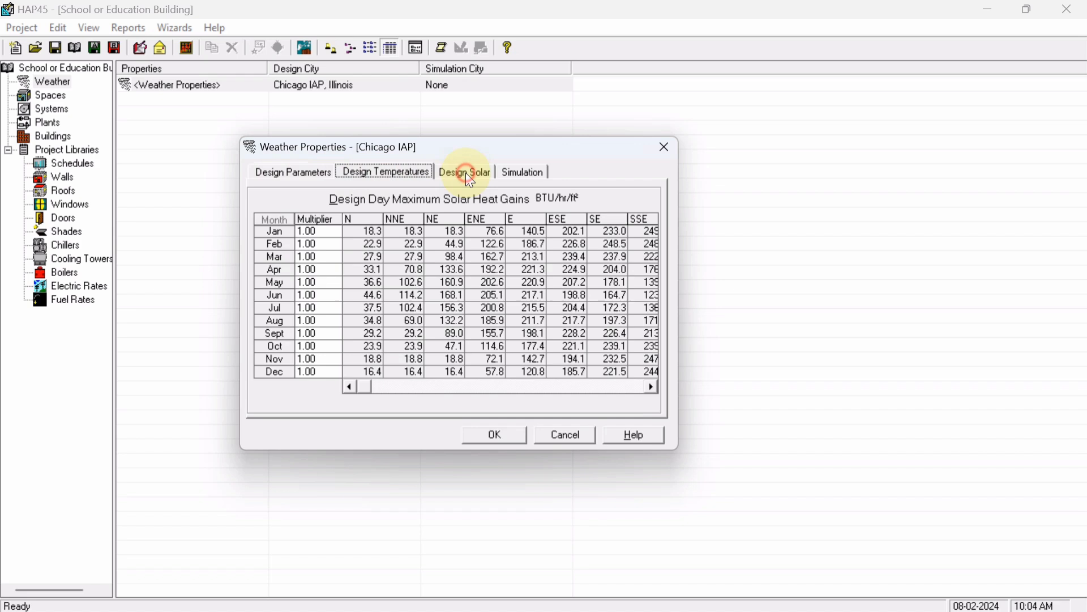
left_click(512, 173)
left_click(300, 172)
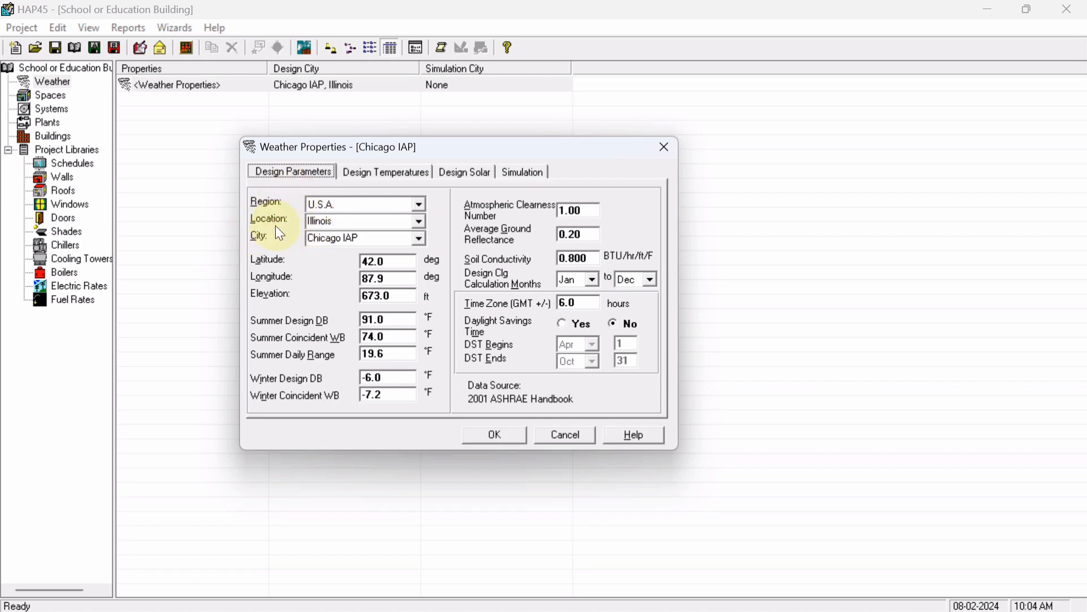
Step: Set the weather region to Asia/Pacific and the location to India
left_click(420, 205)
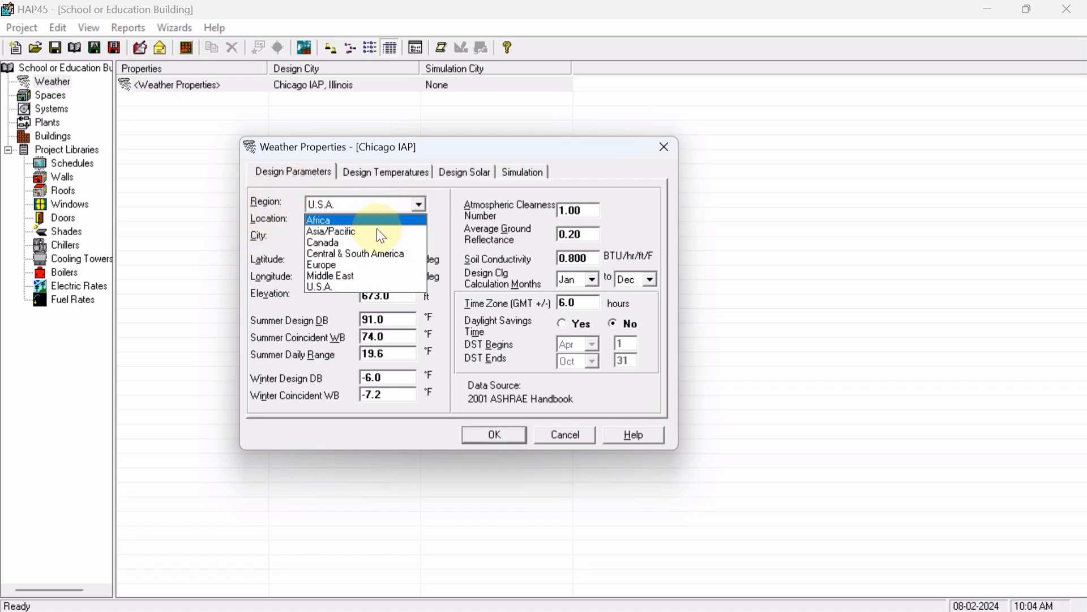
left_click(335, 232)
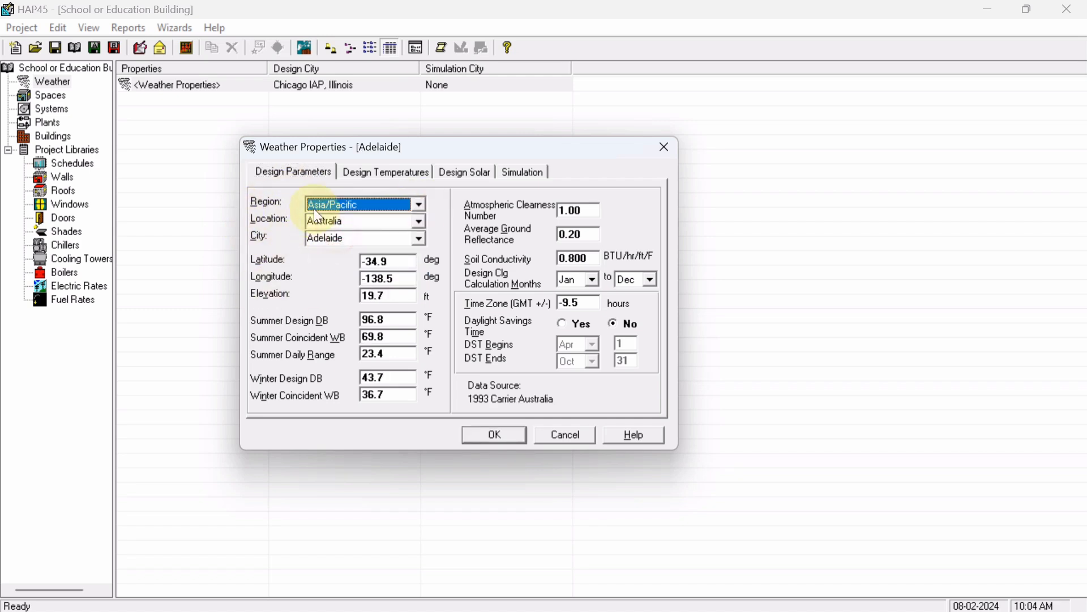
left_click(417, 222)
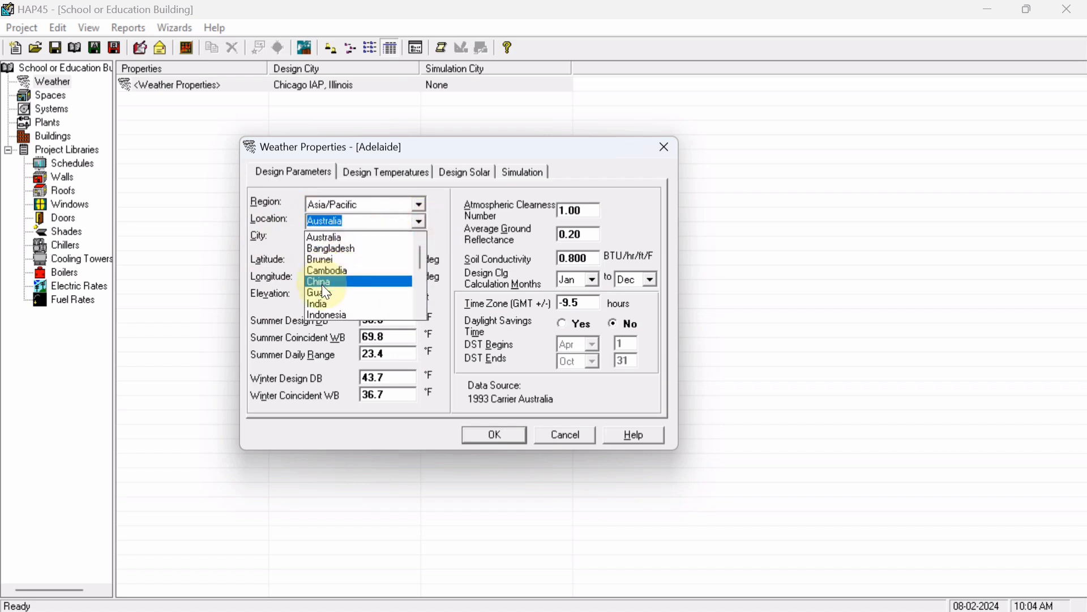
left_click(322, 304)
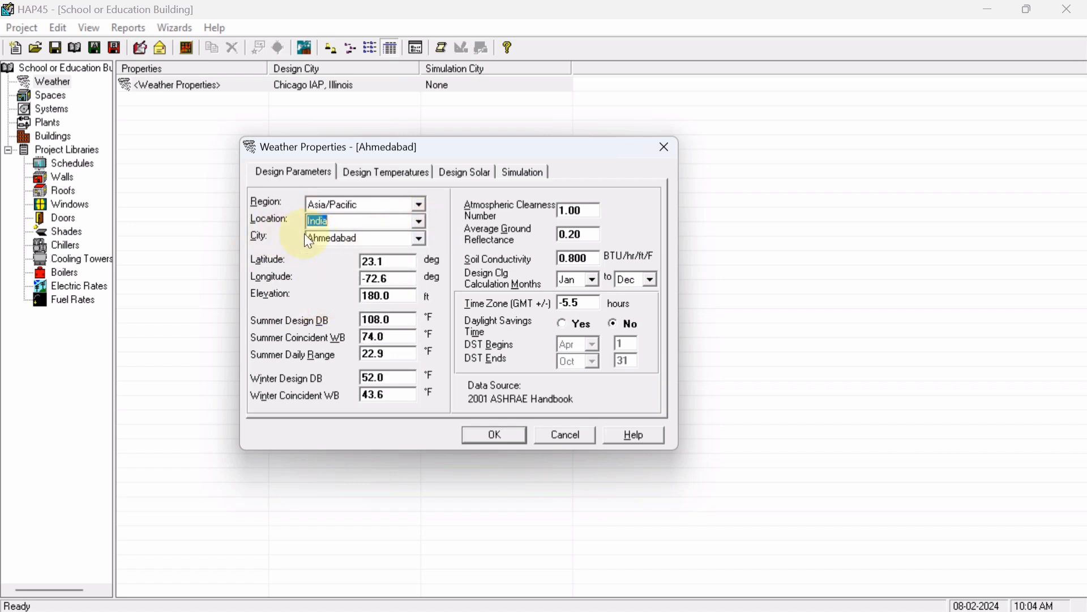
Step: Check the available Indian cities and enter Hyderabad as a custom city name
left_click(420, 242)
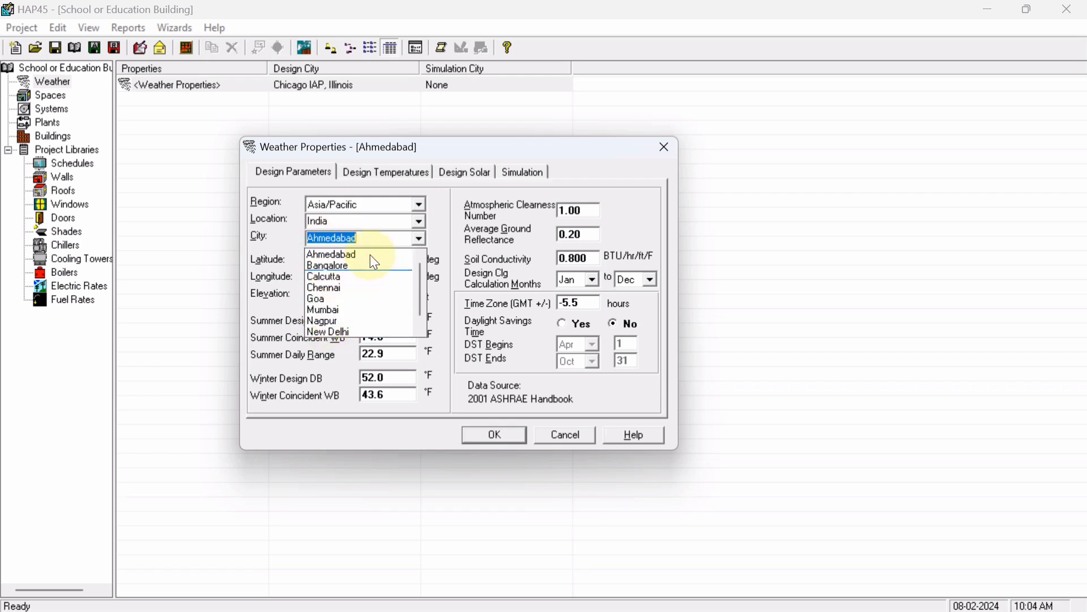
left_click(374, 239)
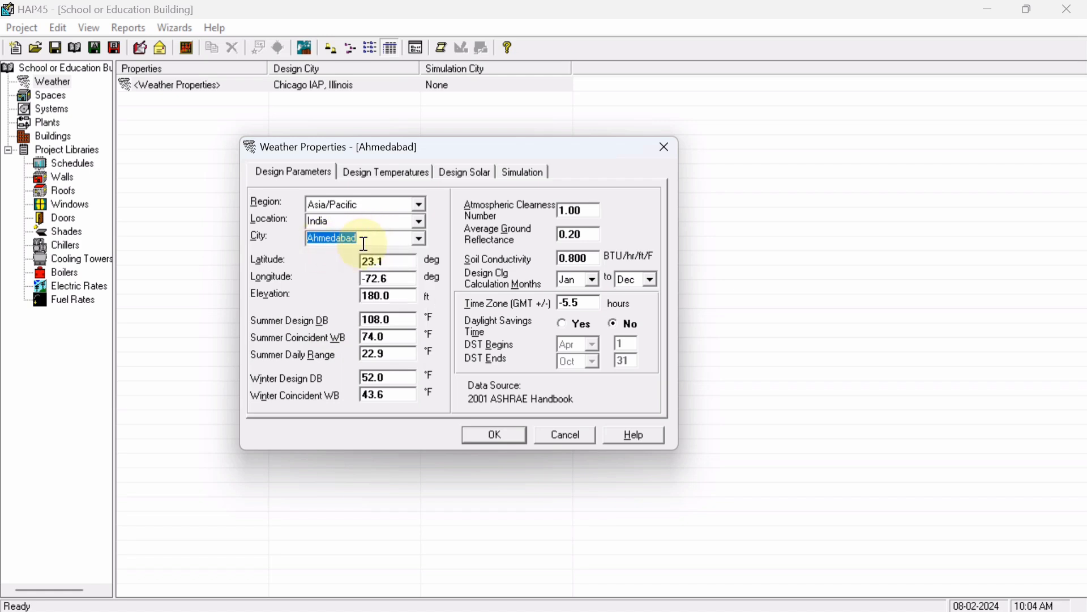
type("Hyde")
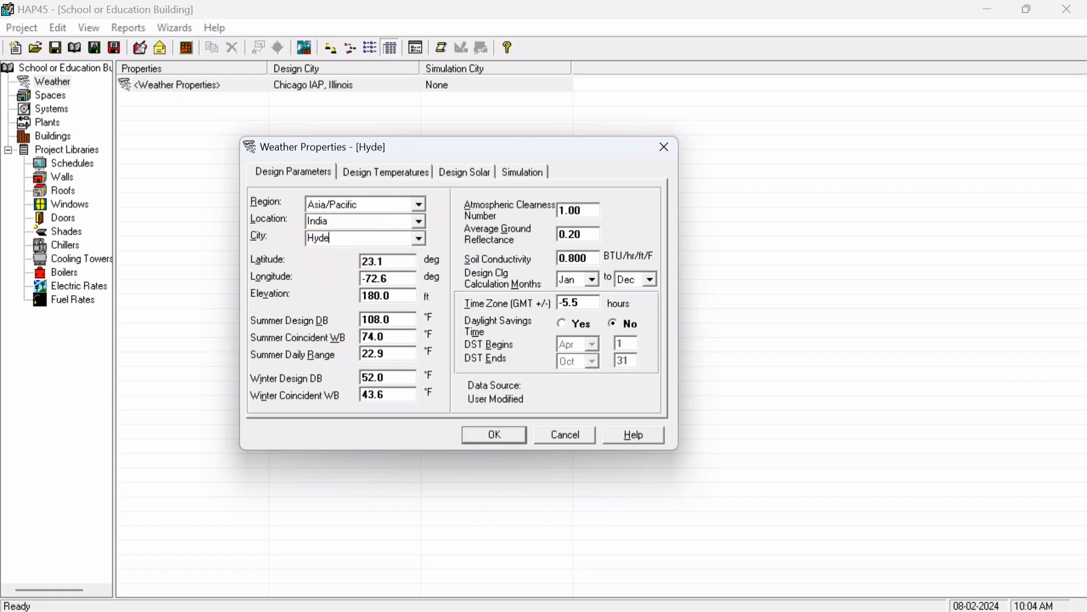
type("rabad")
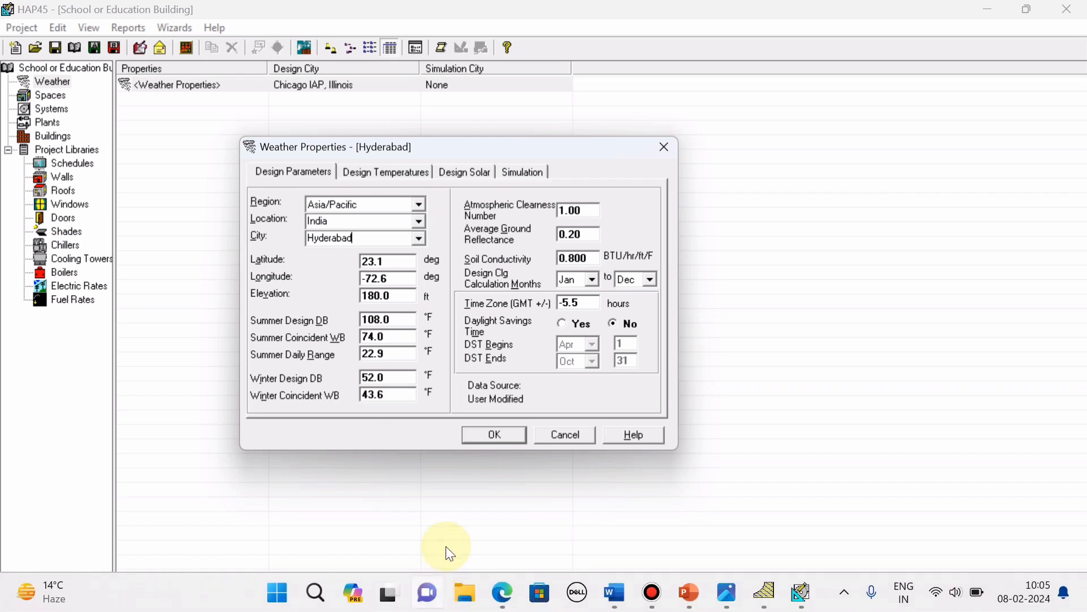
Step: Switch to the 2021 ASHRAE Handbook Fundamentals PDF in Edge and go to page 310, the climatic design chapter
left_click(512, 595)
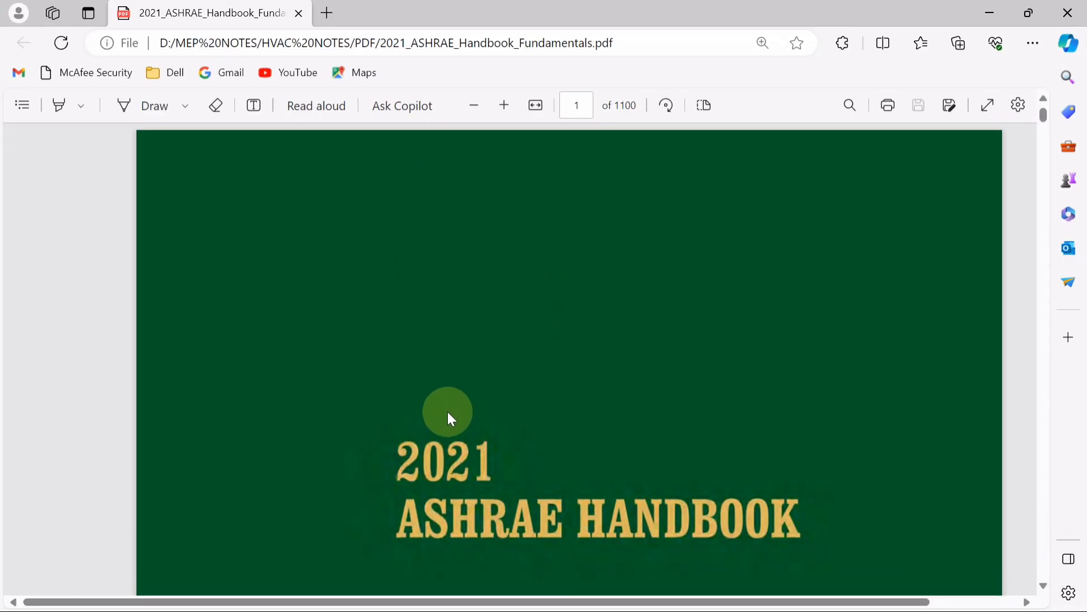
scroll(448, 396, "down", 4)
scroll(572, 294, "down", 15)
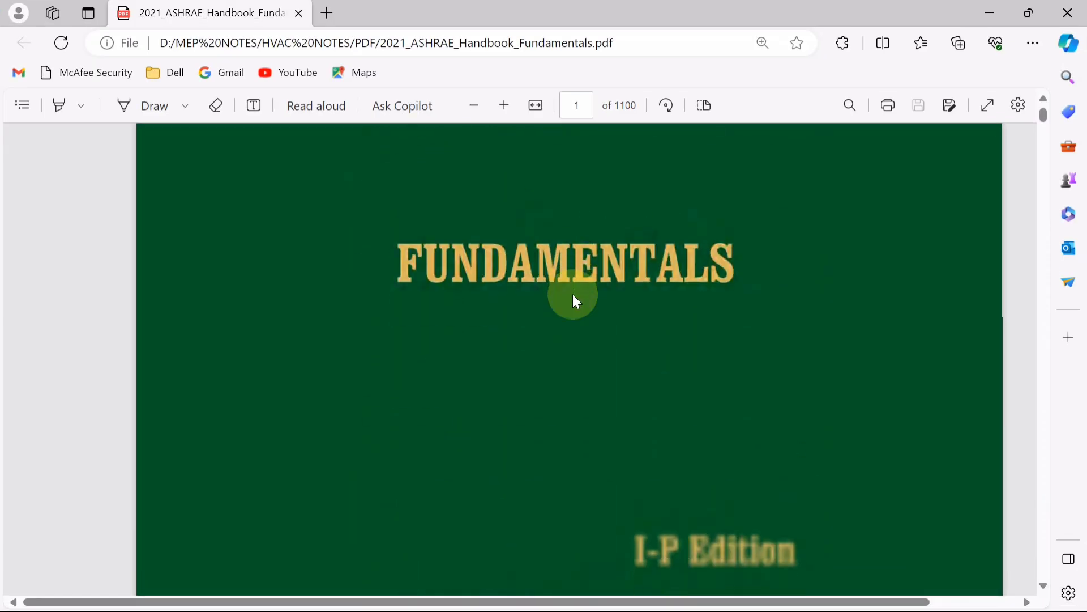
scroll(577, 303, "down", 12)
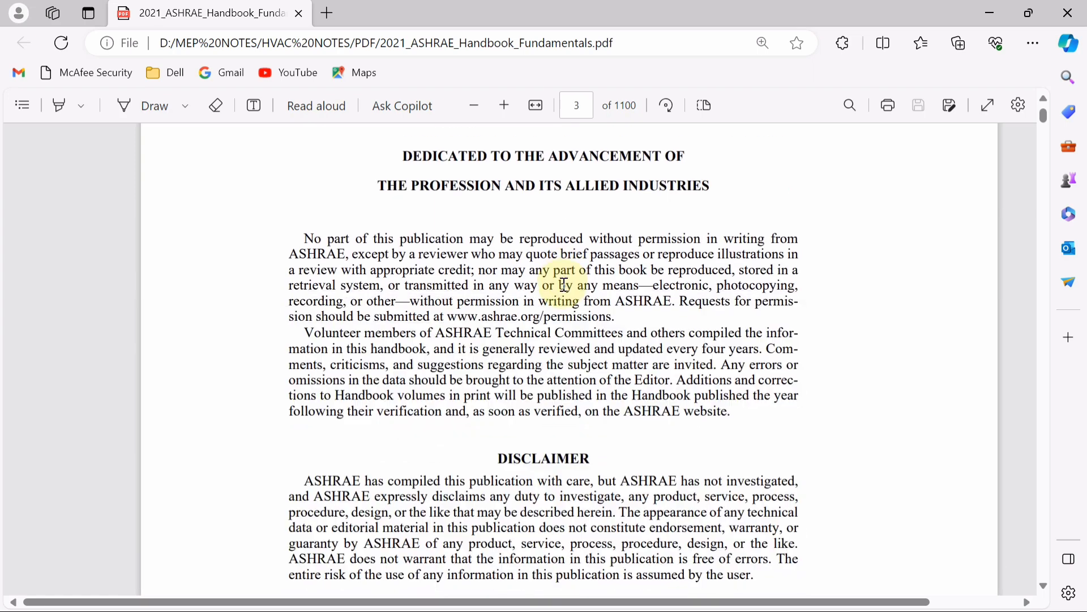
scroll(557, 222, "up", 3)
left_click(576, 105)
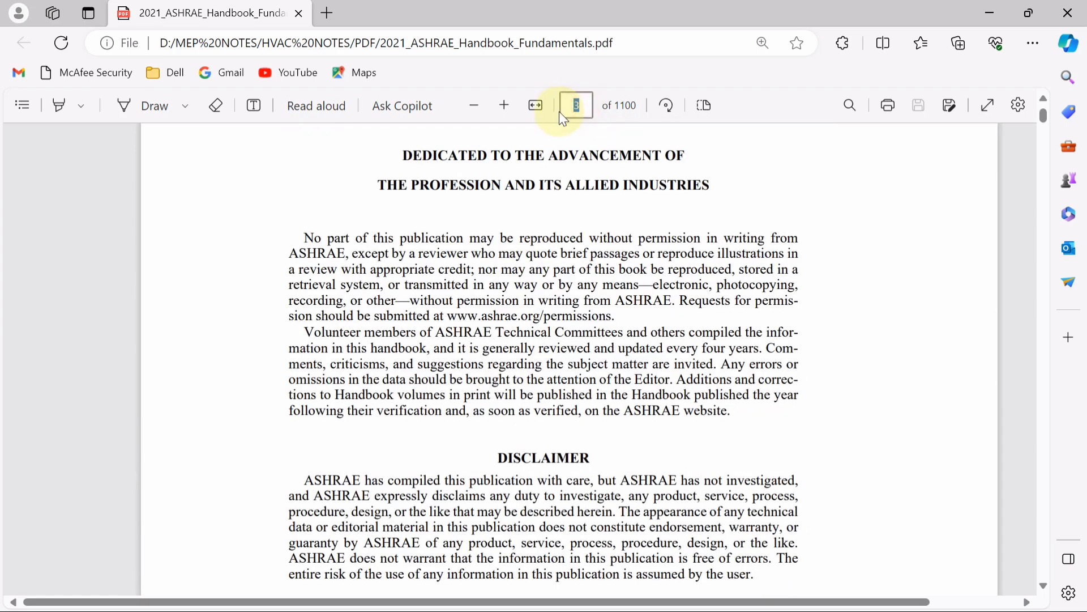
type("310")
key("Return")
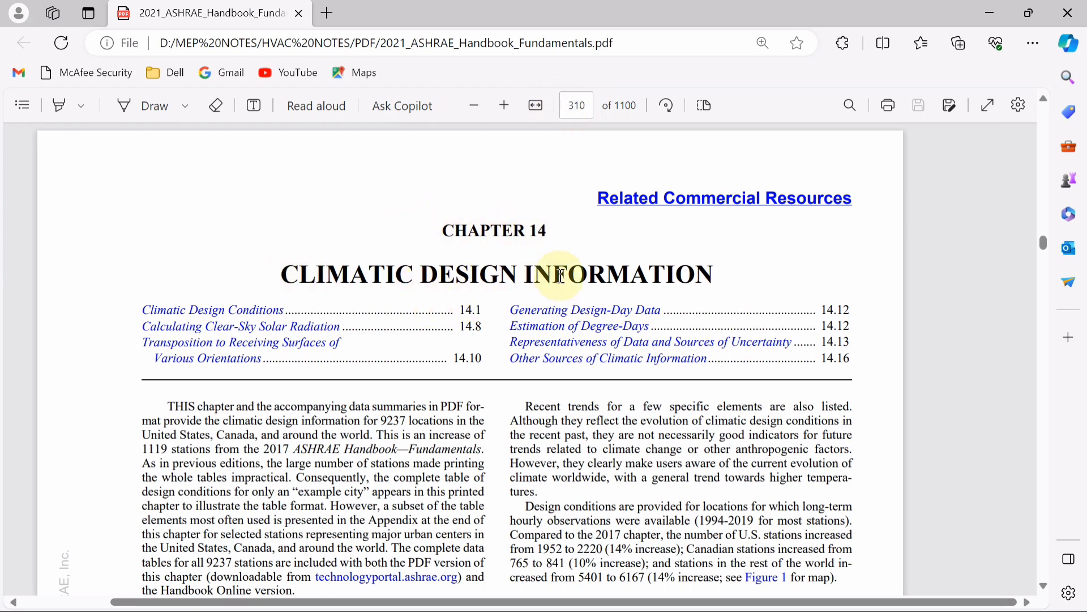
Step: Go to page 320 of the handbook, continue to the station climate table on page 329 and examine its column headings
scroll(484, 305, "down", 5)
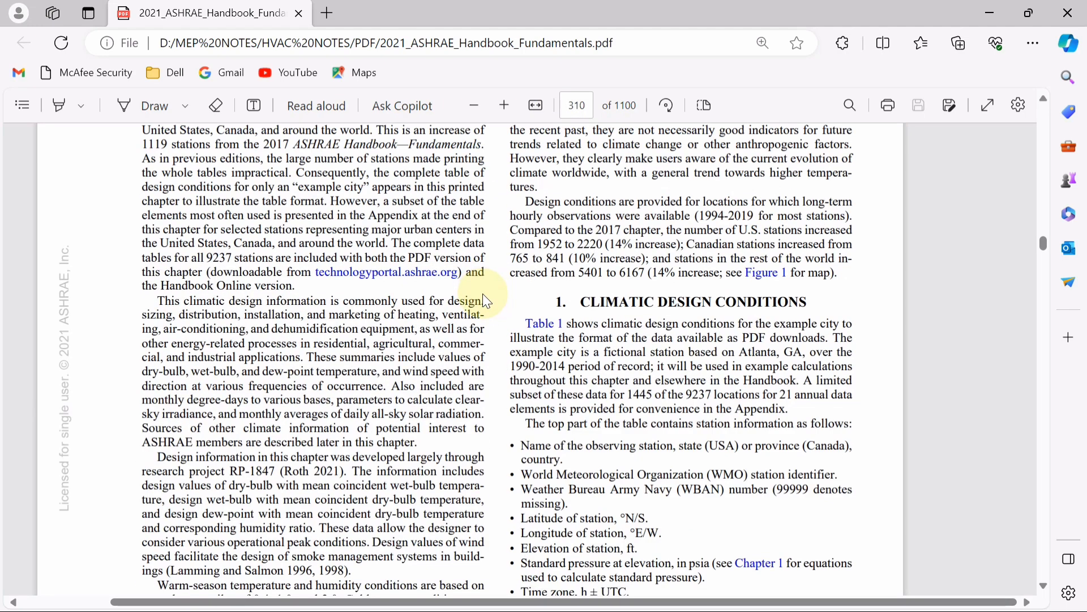
left_click(575, 104)
type("3")
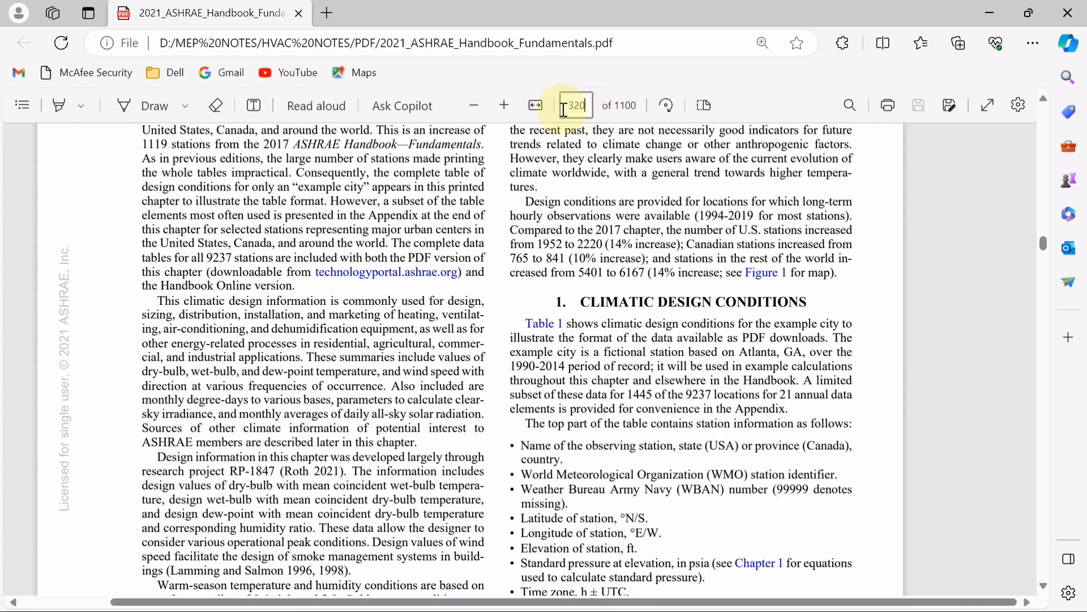
key("Return")
scroll(485, 245, "down", 10)
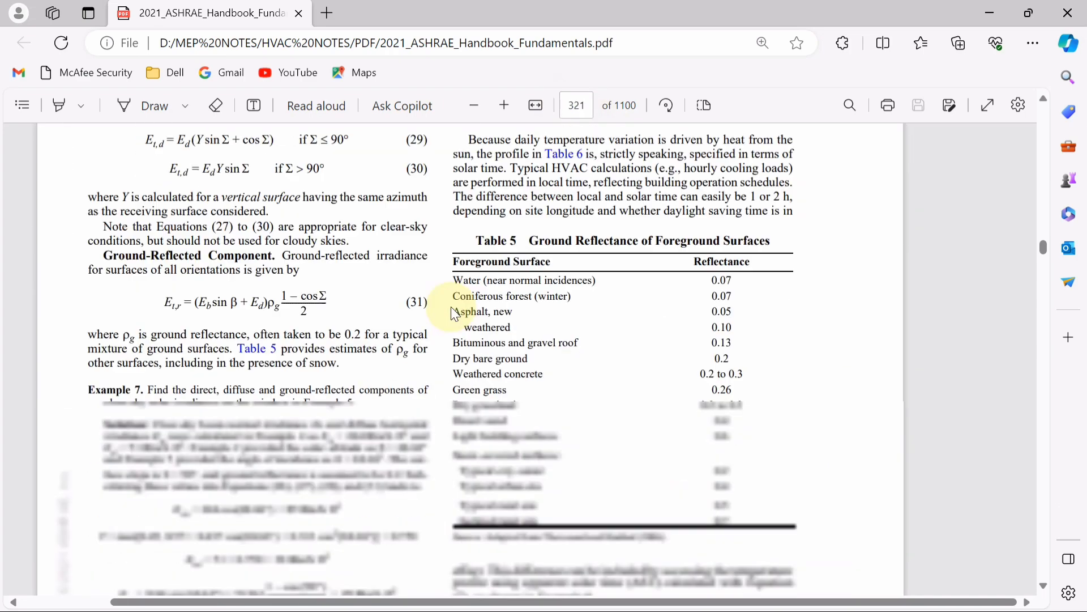
scroll(451, 307, "down", 15)
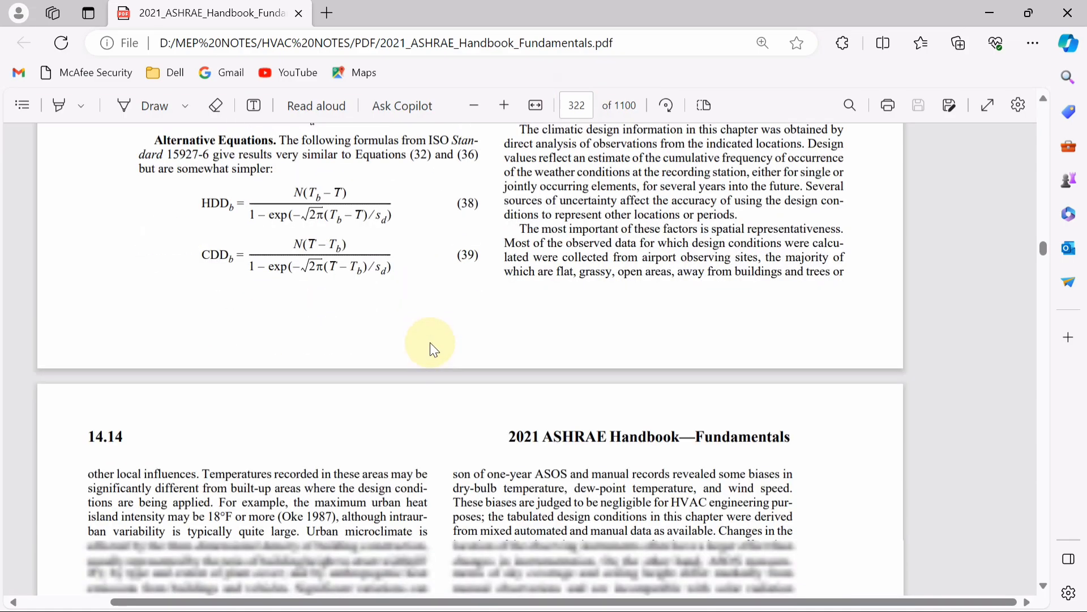
scroll(434, 340, "down", 15)
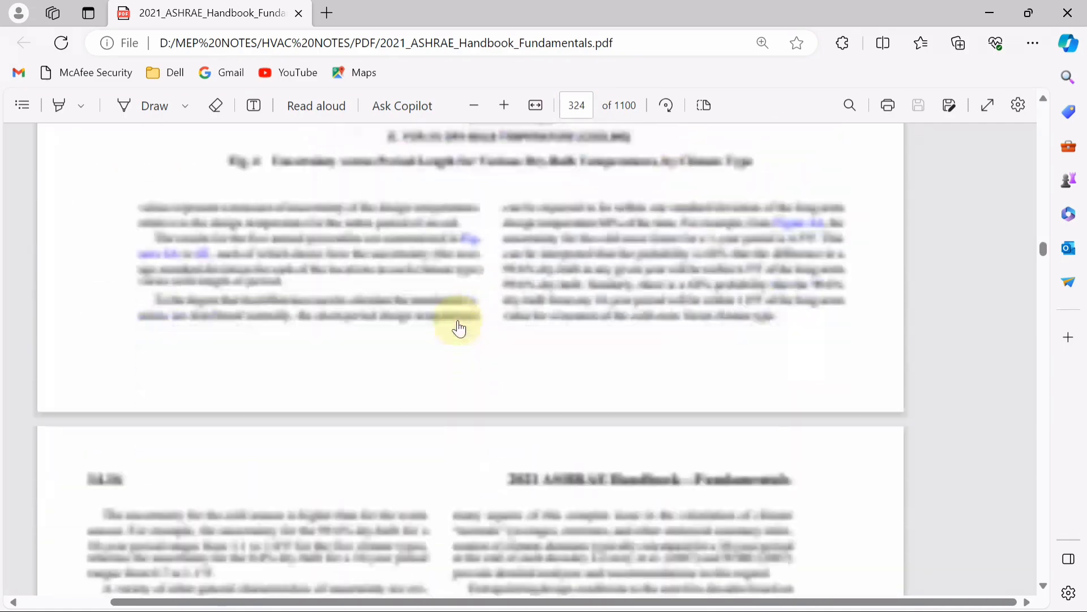
scroll(459, 329, "down", 15)
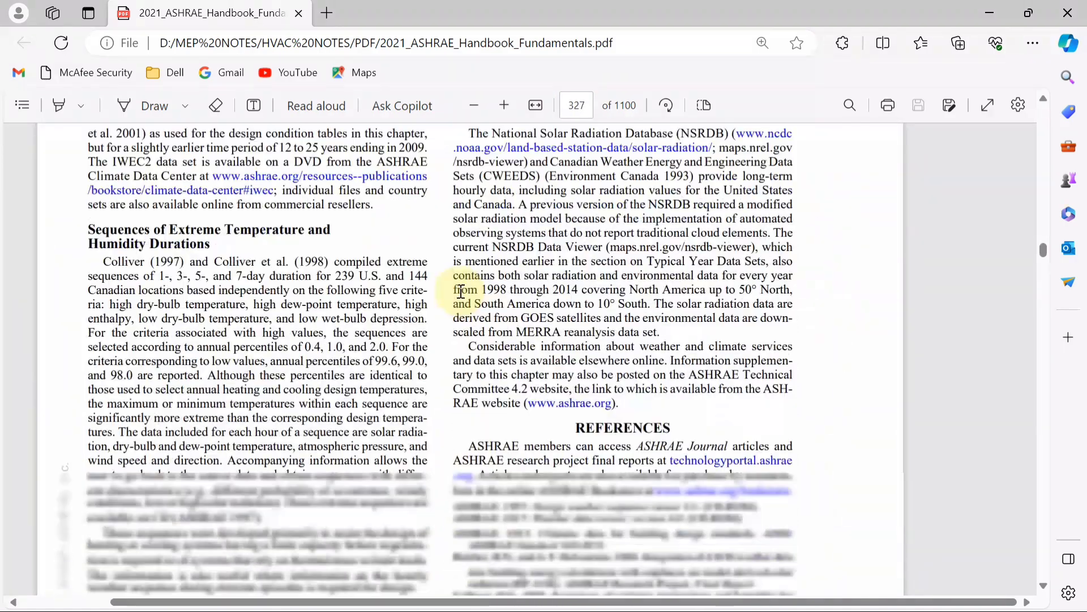
scroll(461, 291, "down", 15)
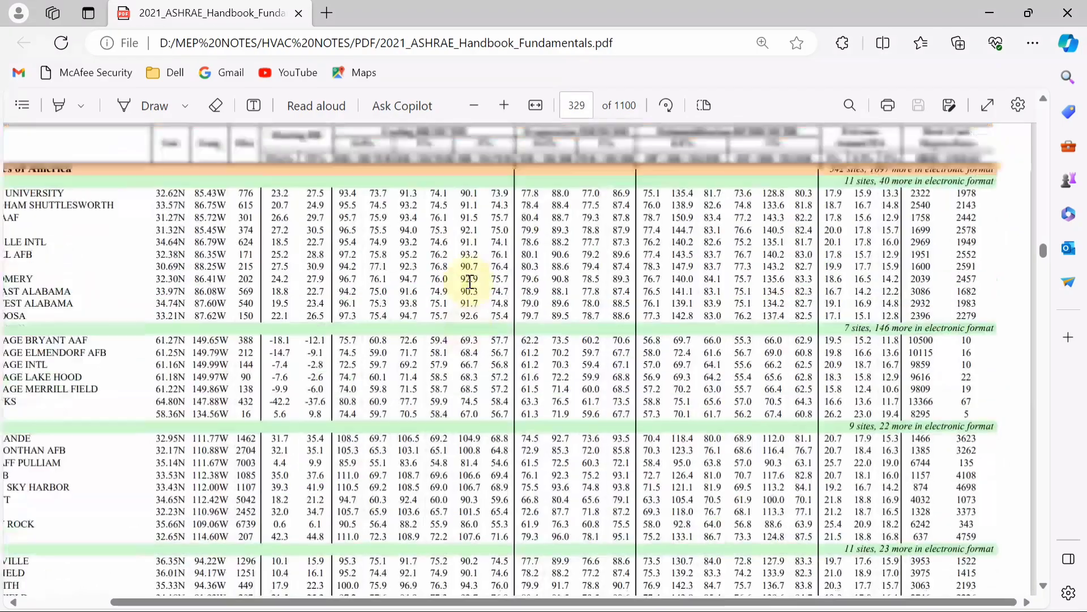
scroll(469, 282, "up", 3)
left_click(474, 106)
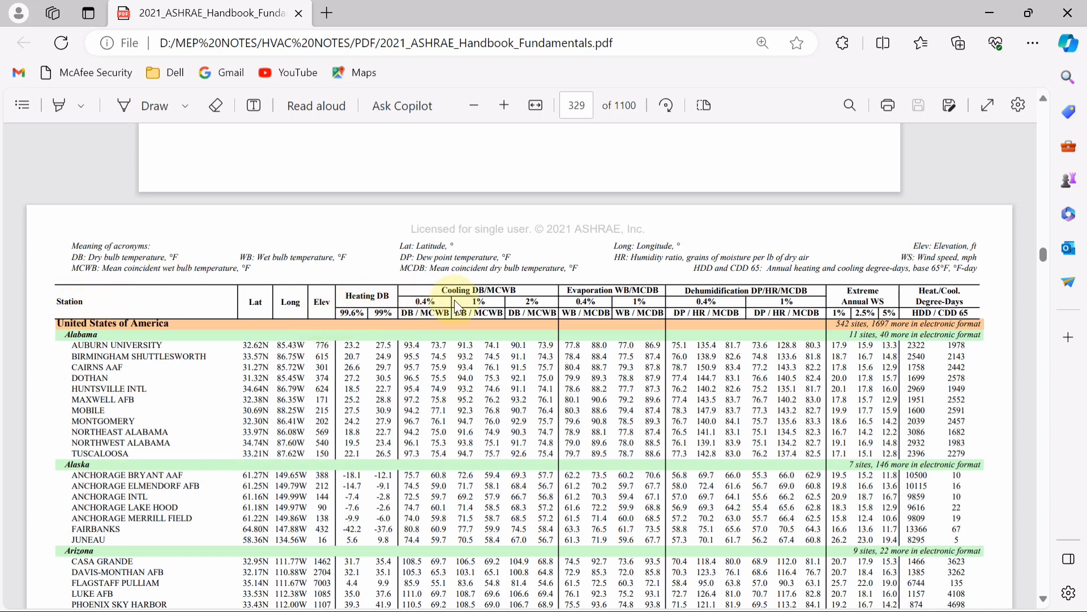
mouse_move(303, 608)
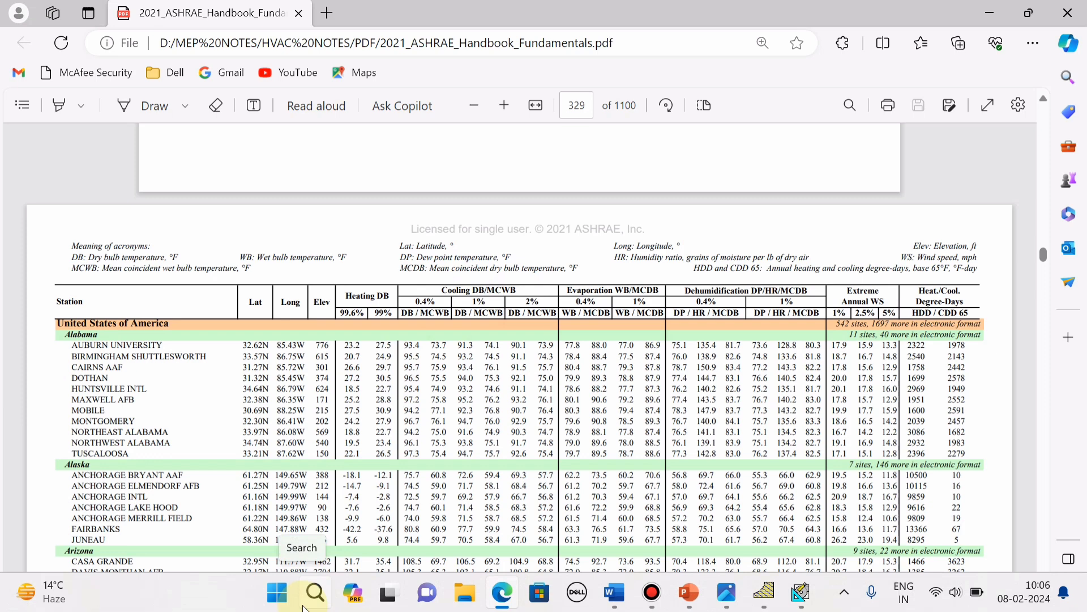
scroll(301, 300, "down", 1)
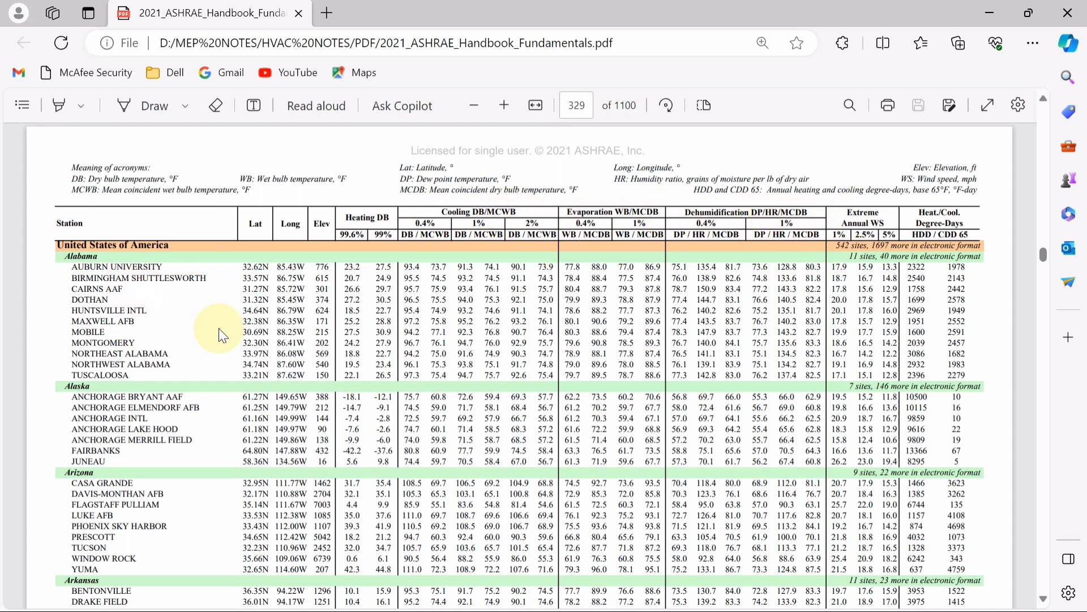
scroll(303, 287, "down", 1)
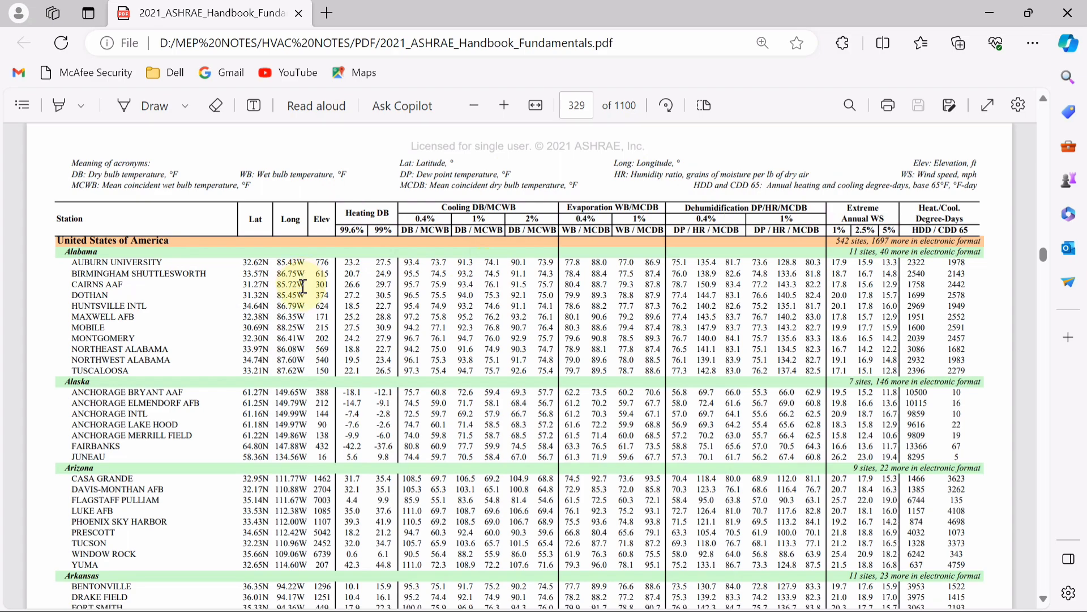
Step: Go to page 347 of the handbook and look through the India station list for Hyderabad
scroll(303, 286, "down", 15)
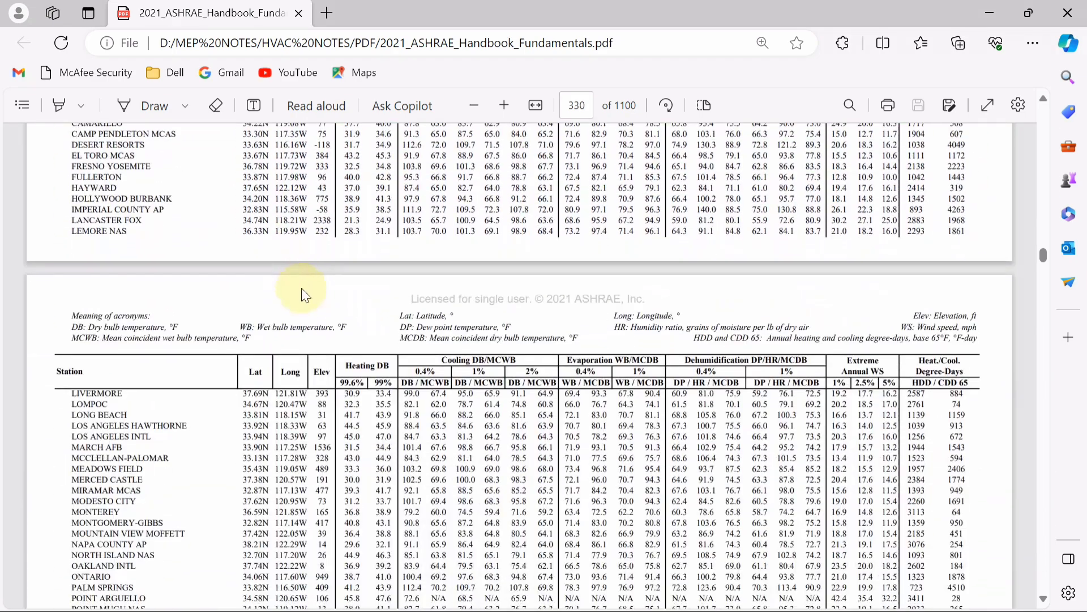
scroll(303, 292, "down", 6)
left_click(589, 106)
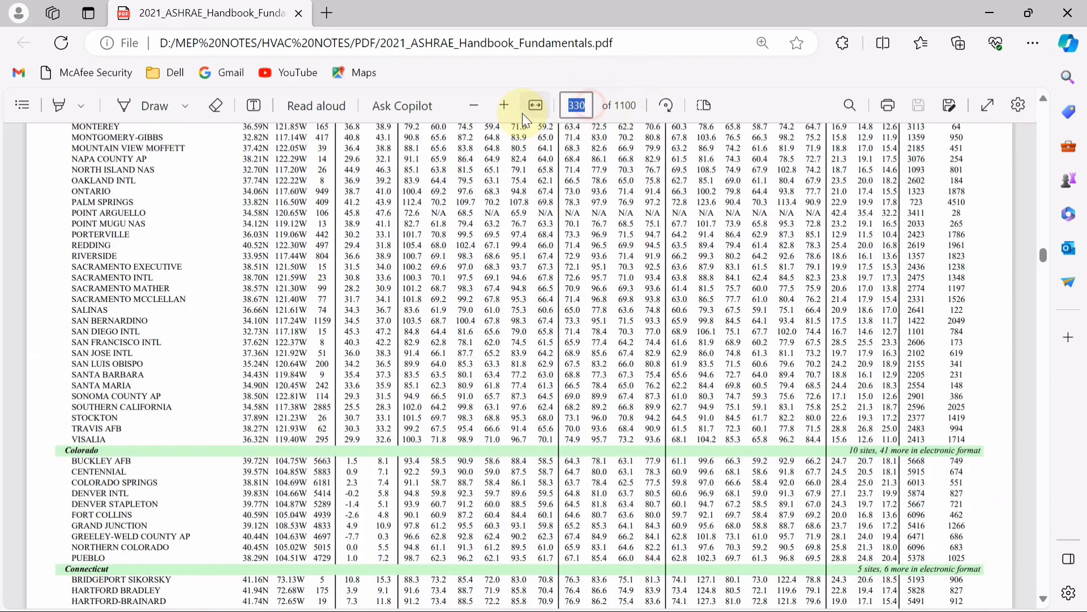
type("347")
key("Return")
scroll(175, 243, "down", 5)
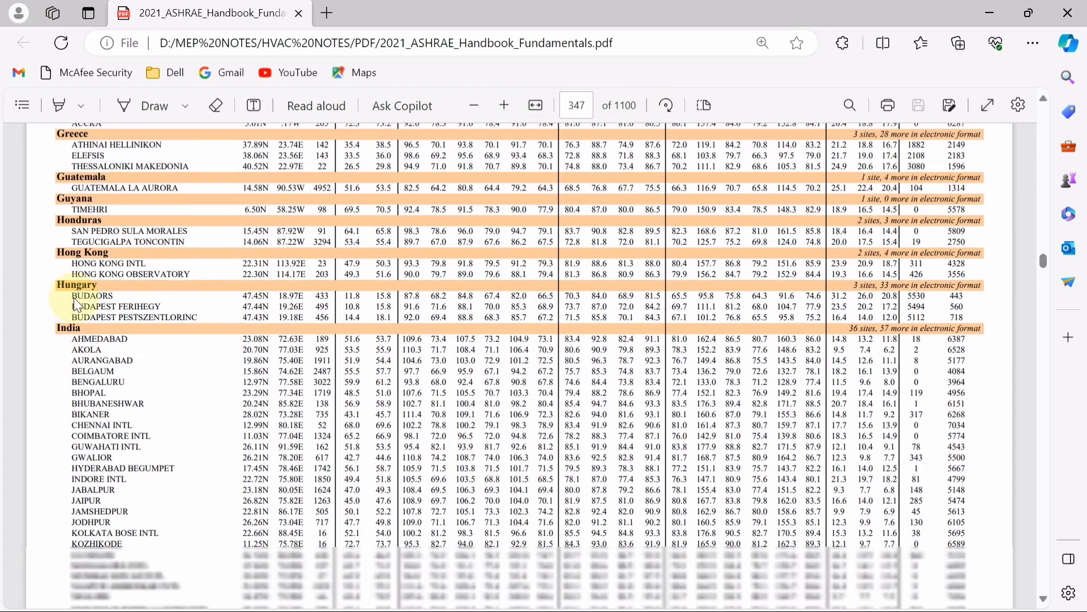
scroll(71, 306, "down", 1)
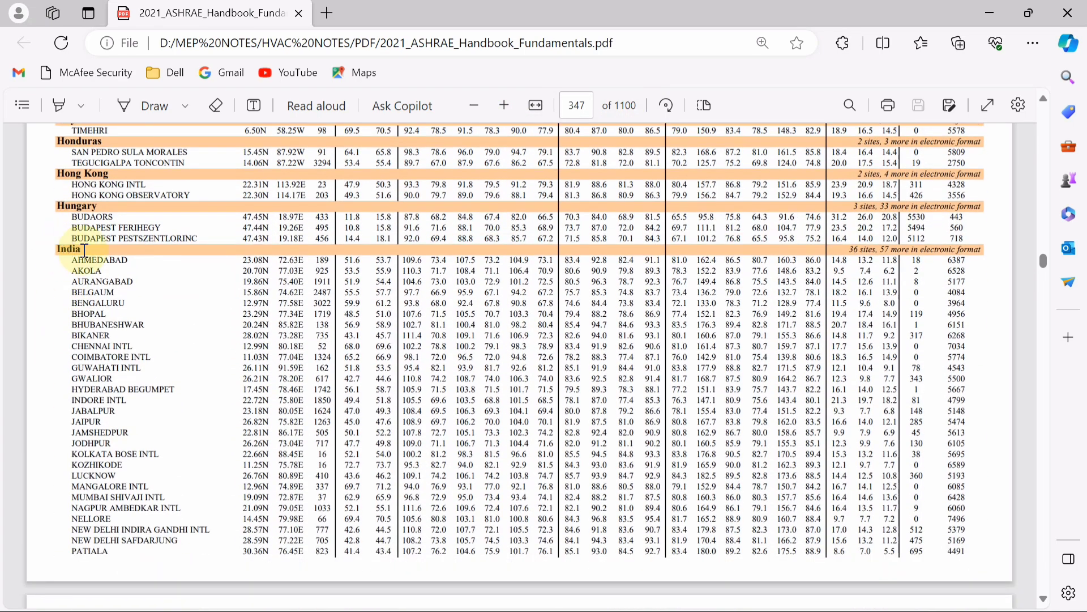
scroll(71, 266, "down", 1)
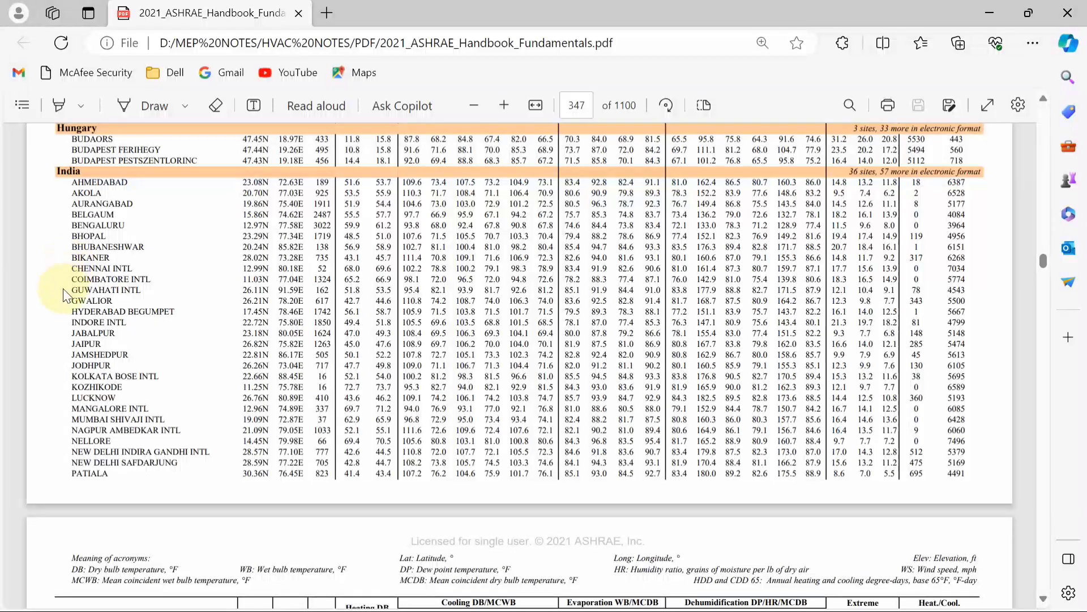
scroll(65, 297, "up", 1)
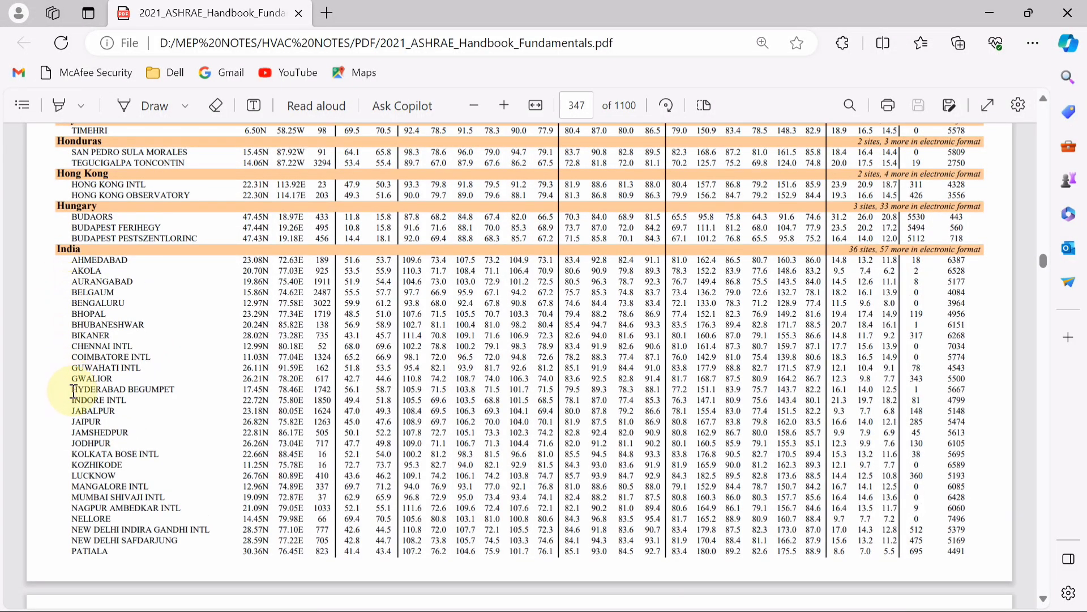
scroll(73, 422, "down", 1)
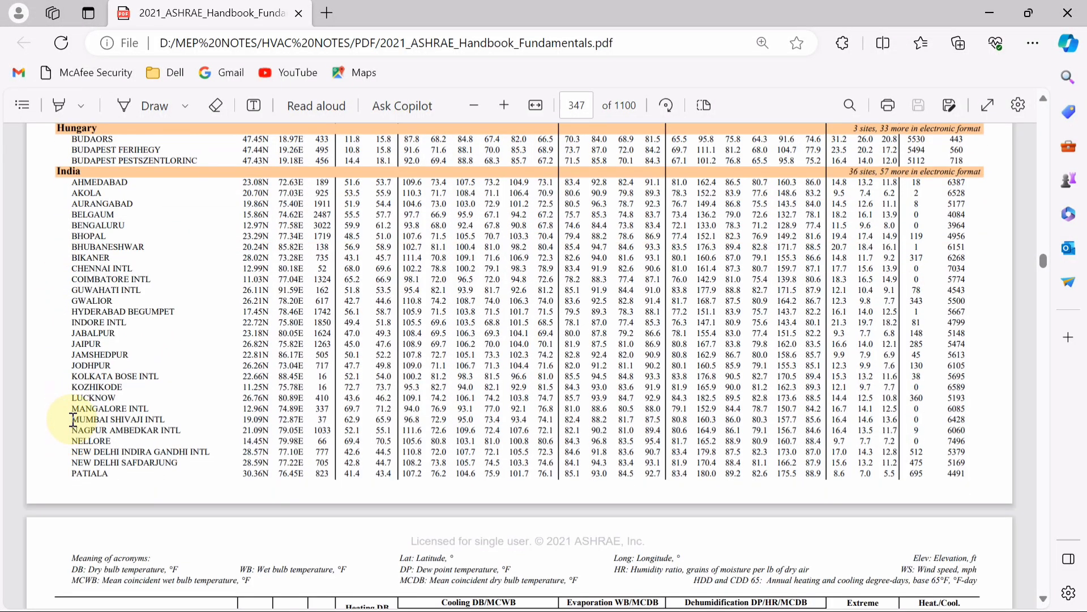
Step: Select the Hyderabad Begumpet row of climate data and enlarge the table for reading
double_click(80, 312)
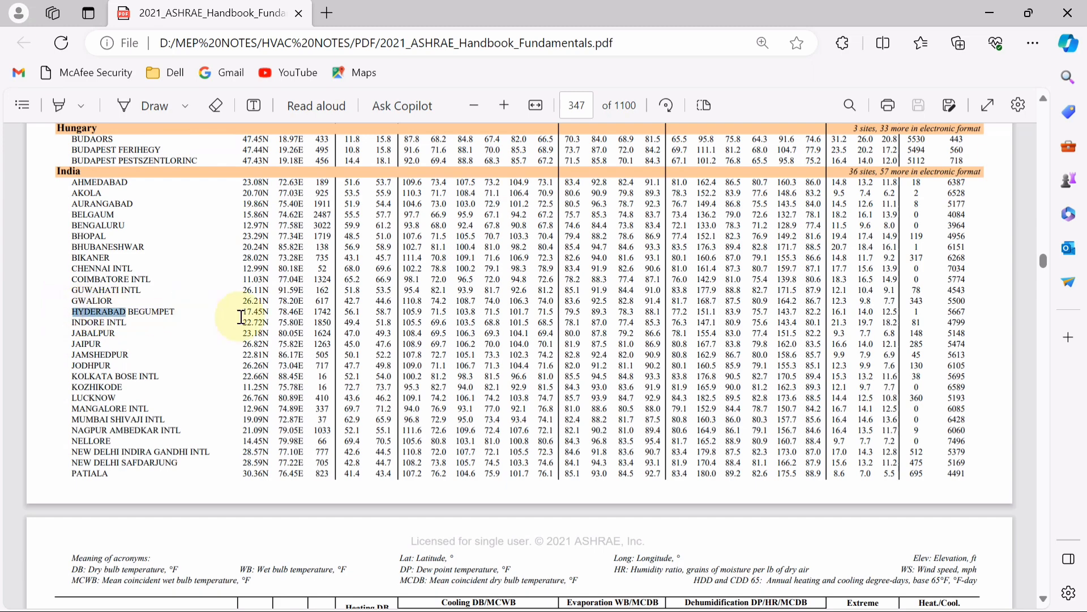
left_click_drag(242, 317, 906, 312)
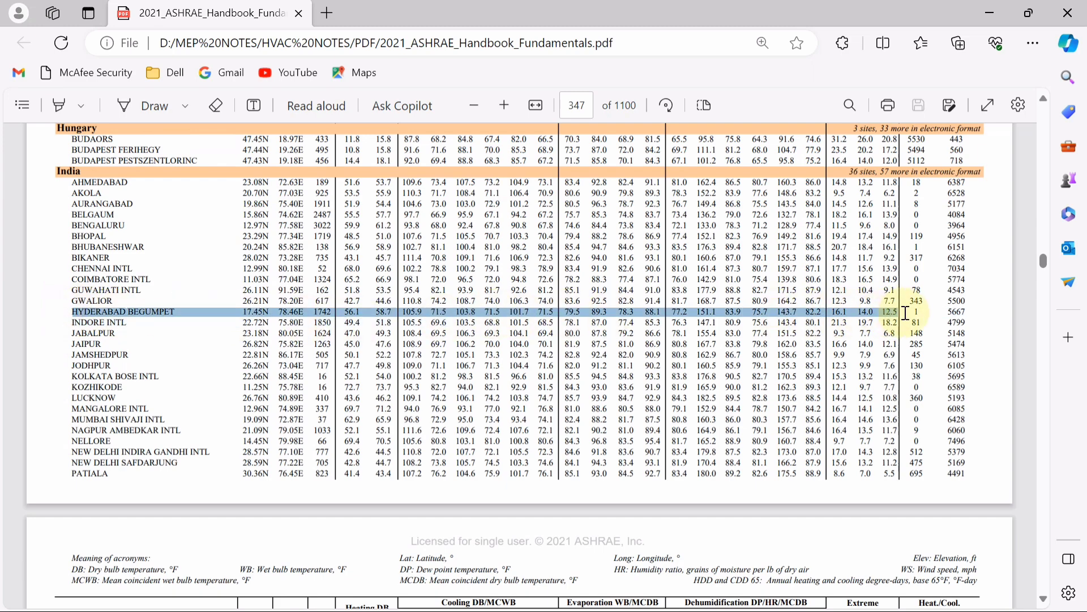
scroll(574, 340, "down", 1)
left_click(508, 113)
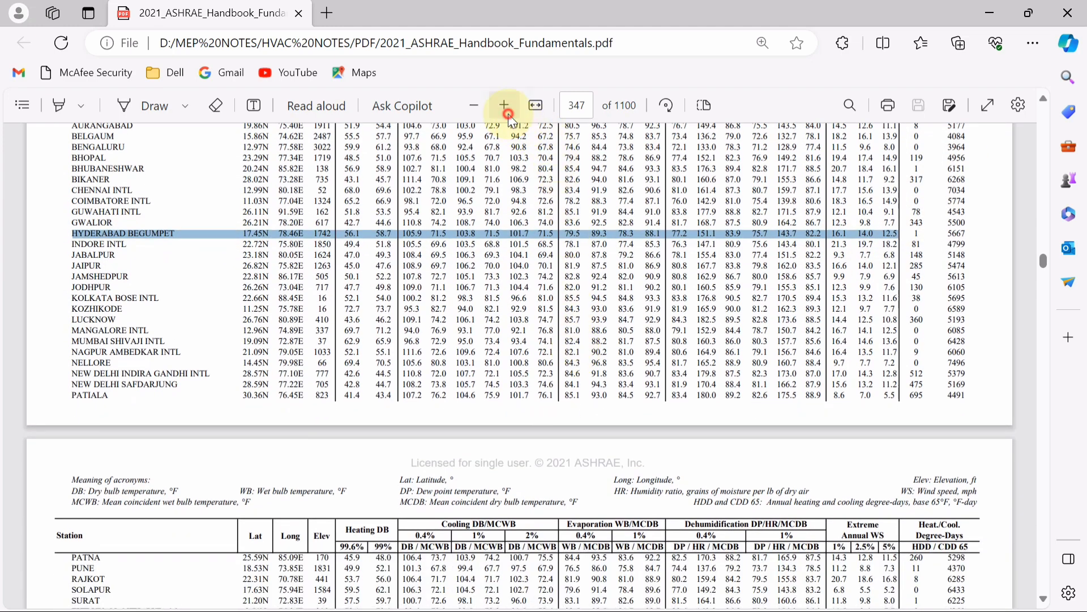
scroll(504, 284, "down", 2)
scroll(484, 305, "up", 1)
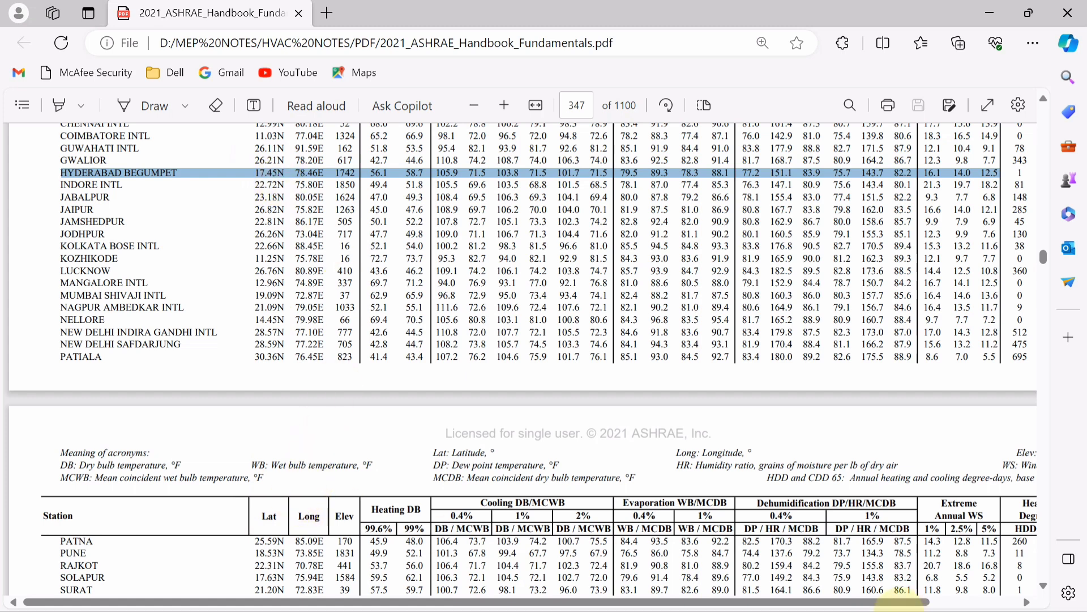
Step: Switch to the Equator and Prime Meridian image in Photos to examine the latitude and longitude sign conventions
mouse_move(901, 610)
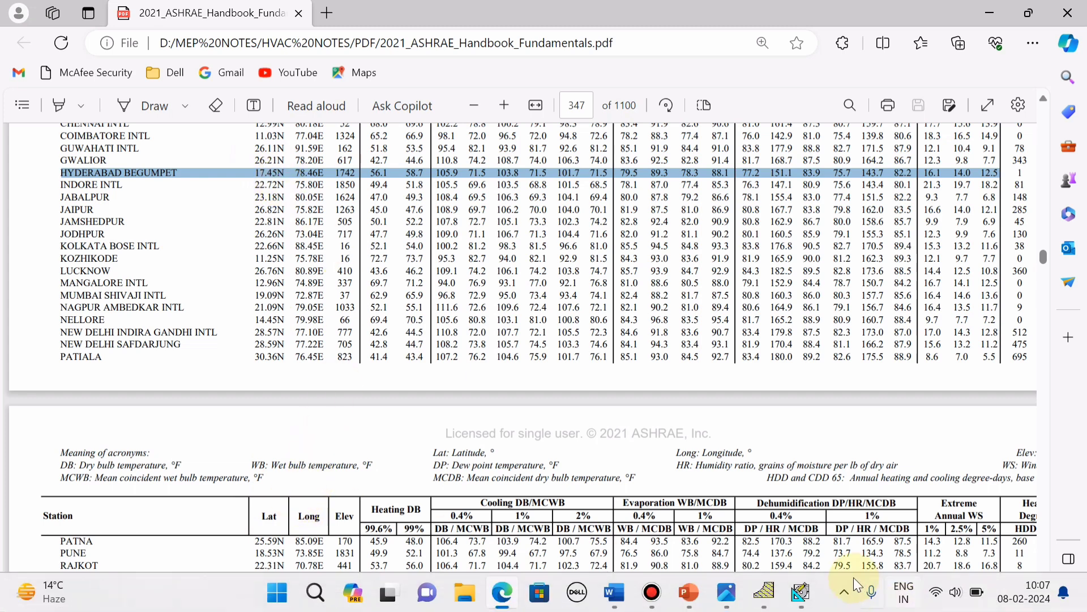
left_click(729, 595)
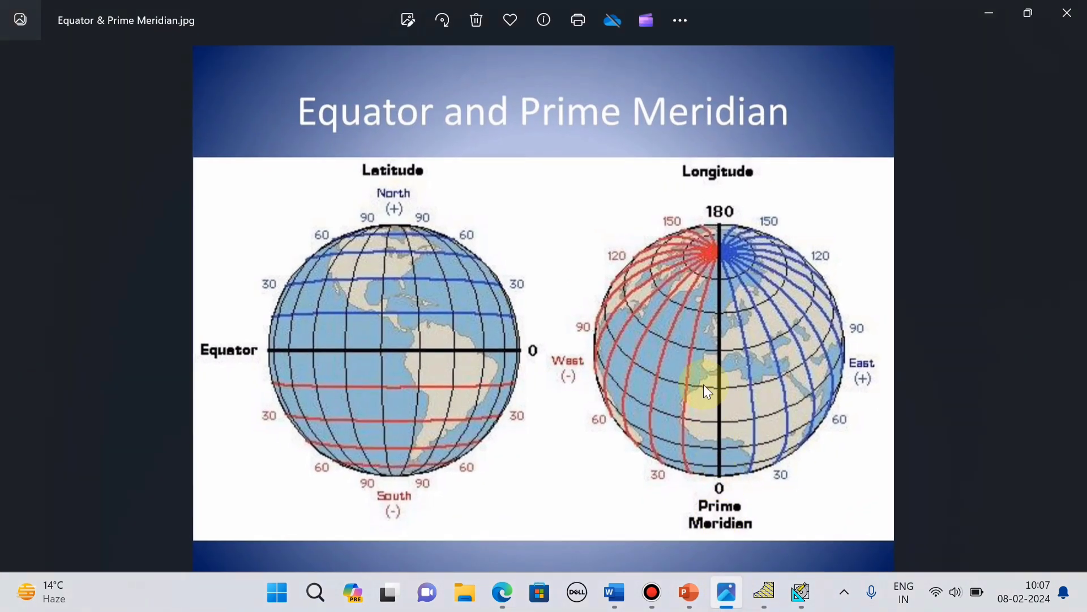
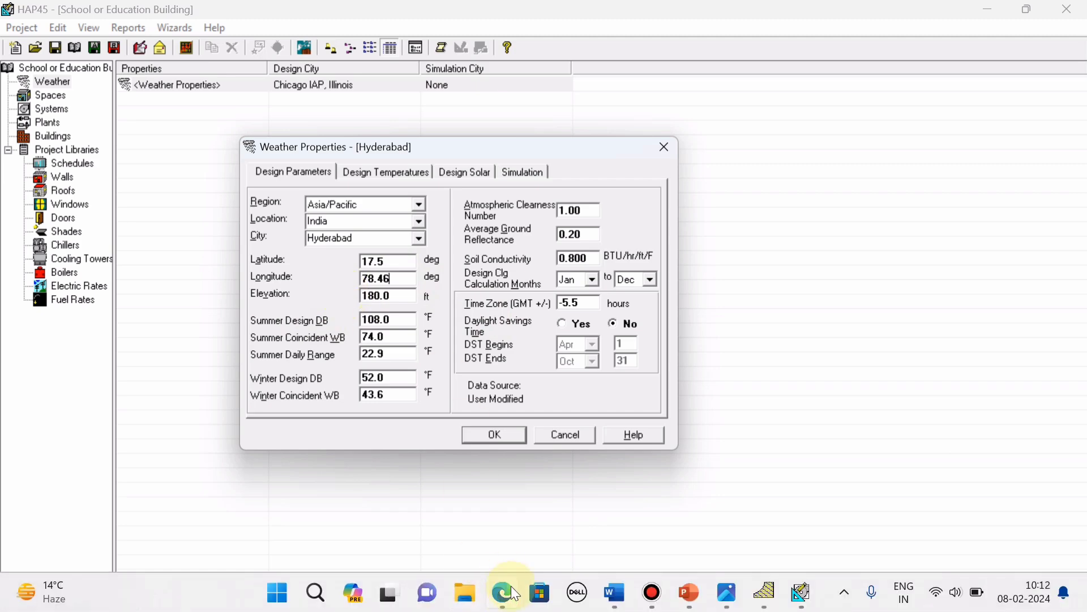
Step: Check Hyderabad's elevation in the handbook in Edge, return to HAP and set the elevation to 1746 ft
left_click(509, 606)
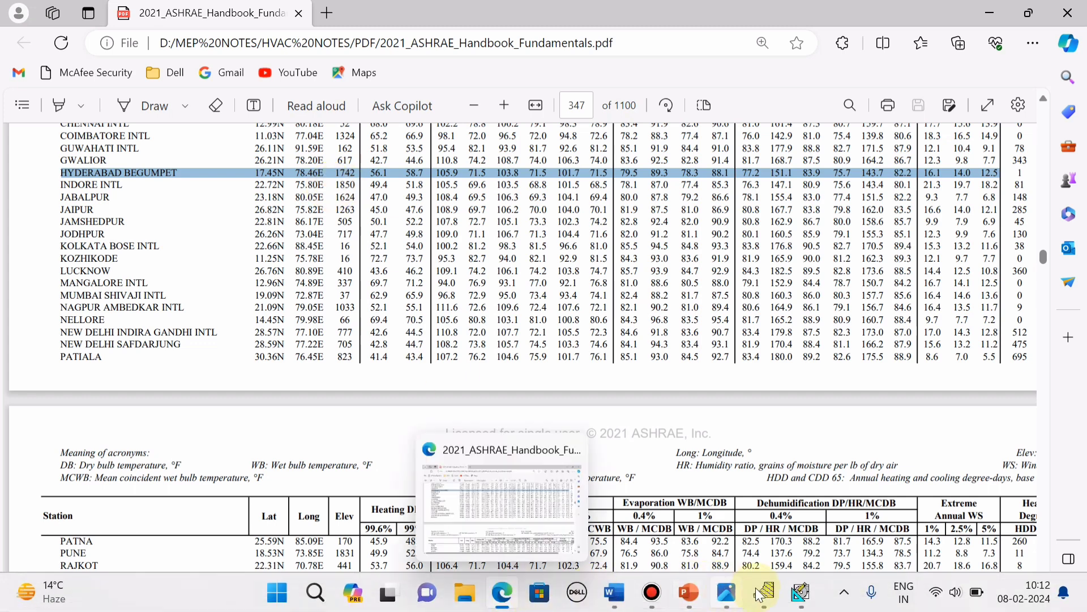
left_click(765, 591)
left_click(412, 315)
left_click(403, 297)
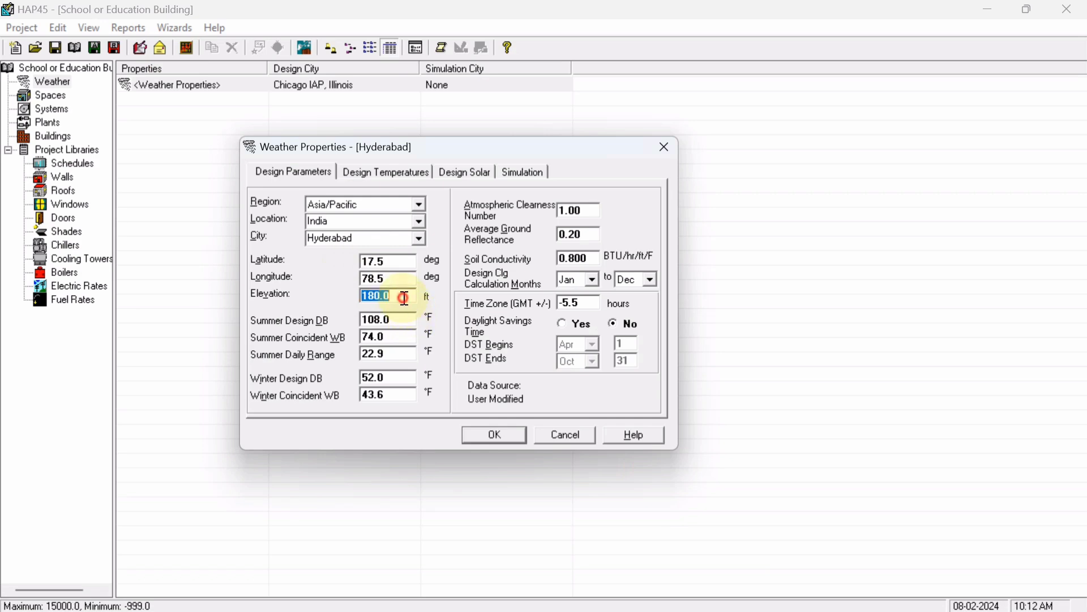
type("1746")
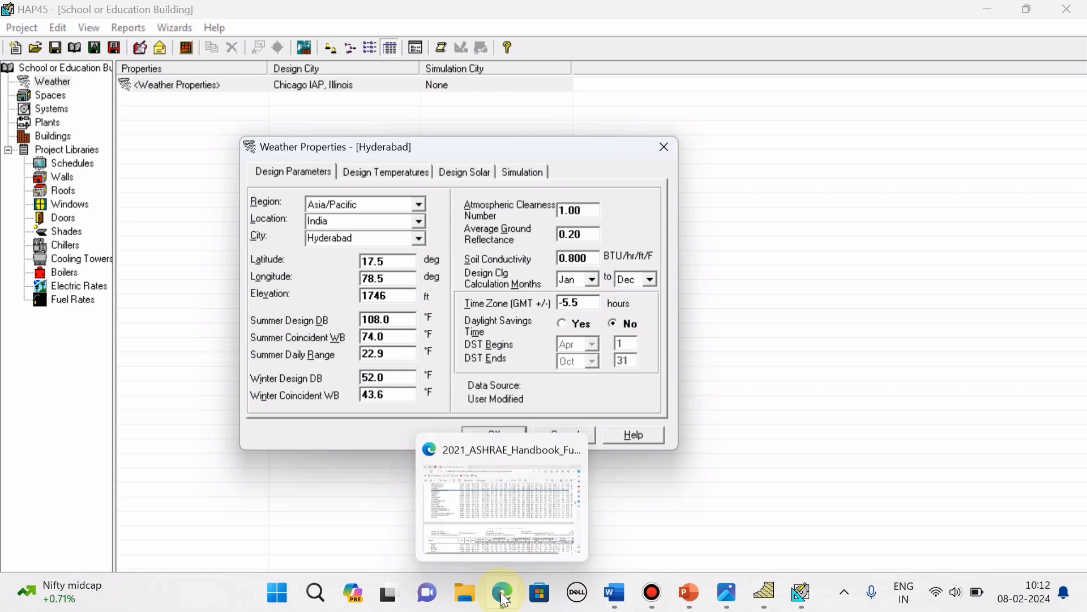
Step: Switch back to the handbook in Edge and examine Hyderabad's heating and cooling DB/MCWB columns
left_click(504, 599)
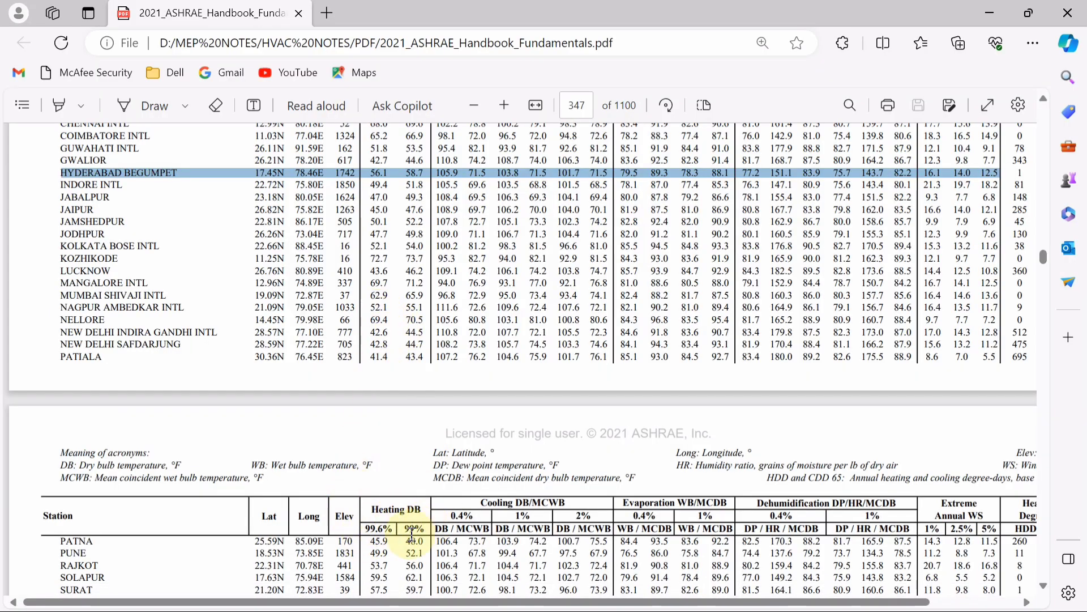
scroll(391, 524, "down", 2)
scroll(390, 523, "up", 2)
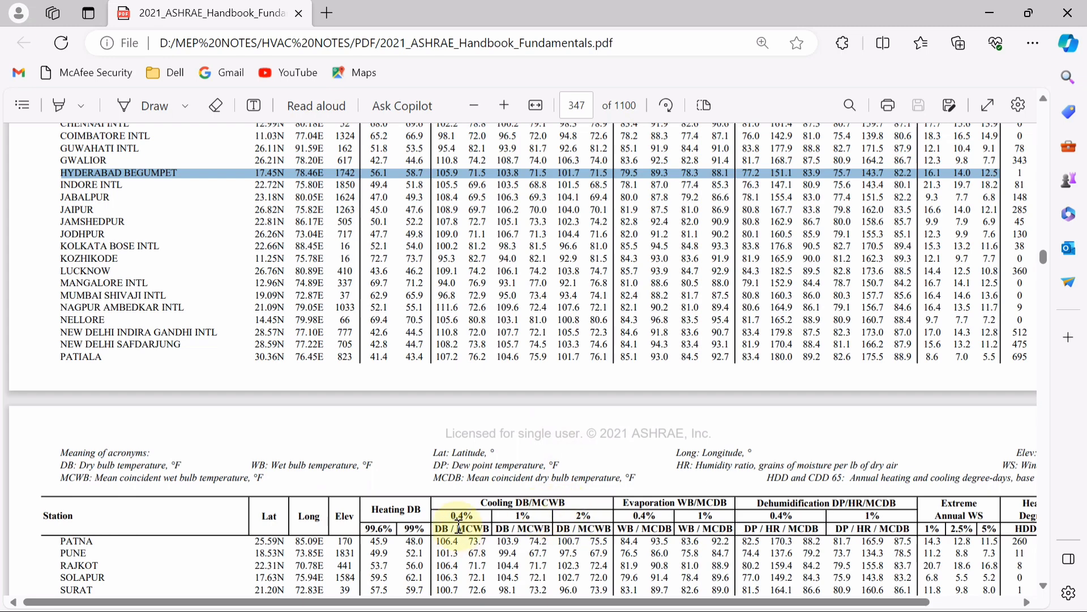
scroll(476, 513, "down", 1)
scroll(473, 506, "up", 1)
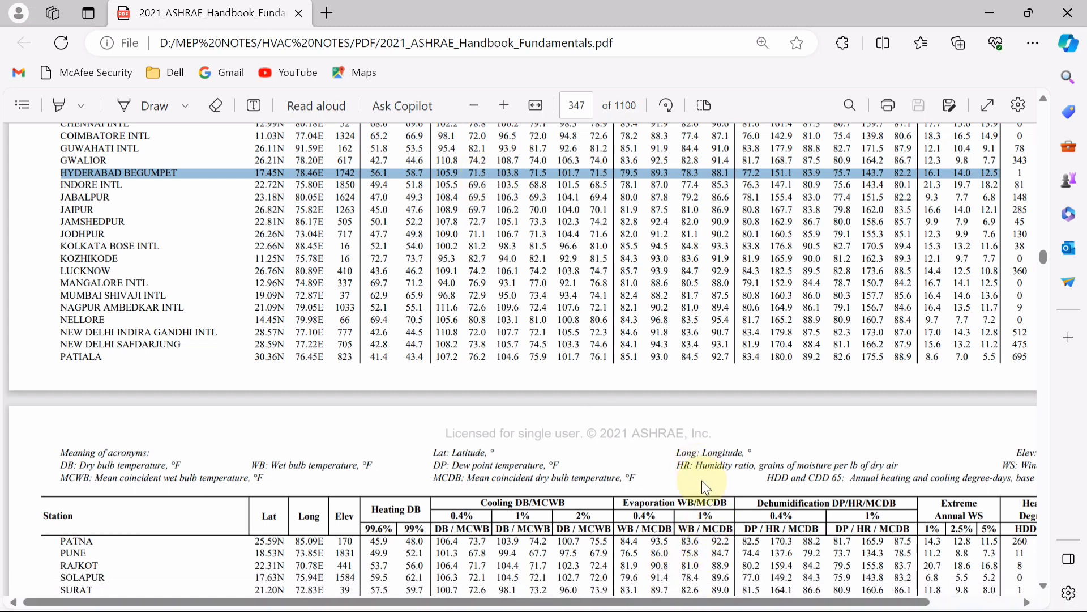
Step: Return to HAP and set the Summer Design DB to 105.9 °F
left_click(807, 595)
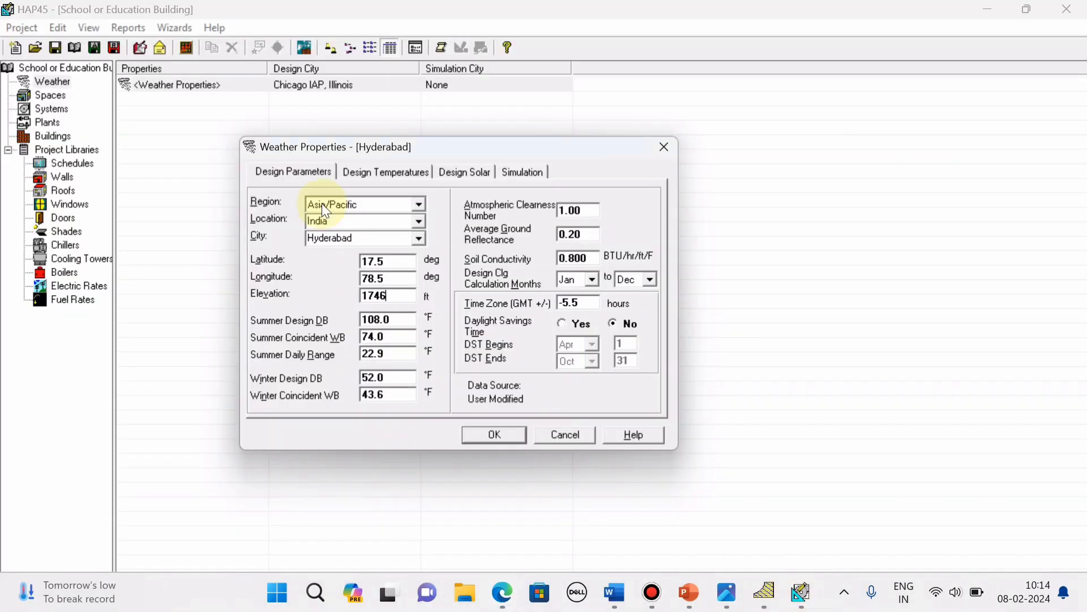
double_click(406, 319)
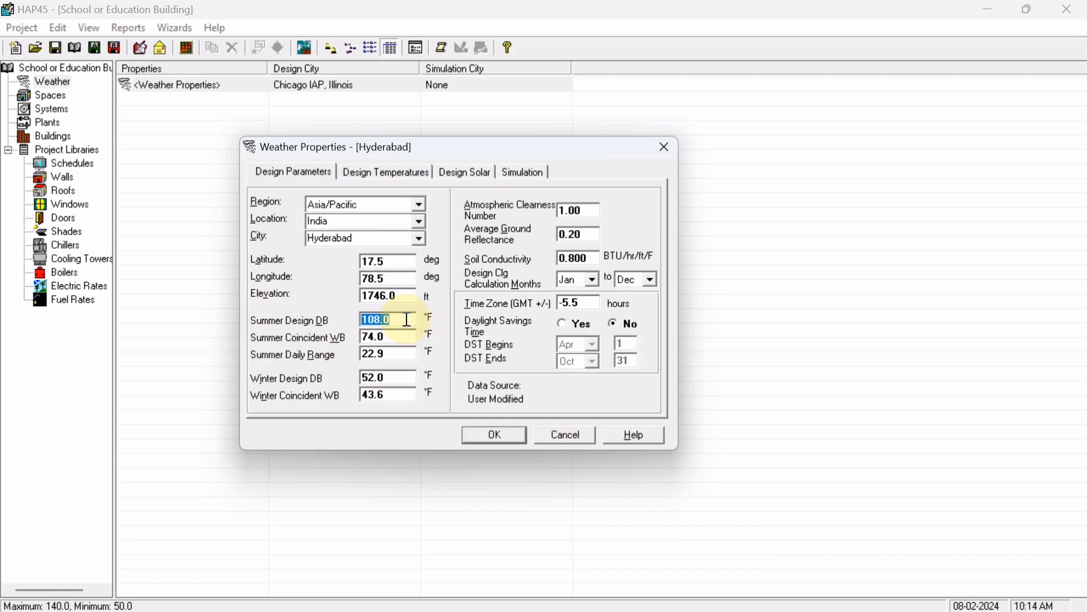
type("105")
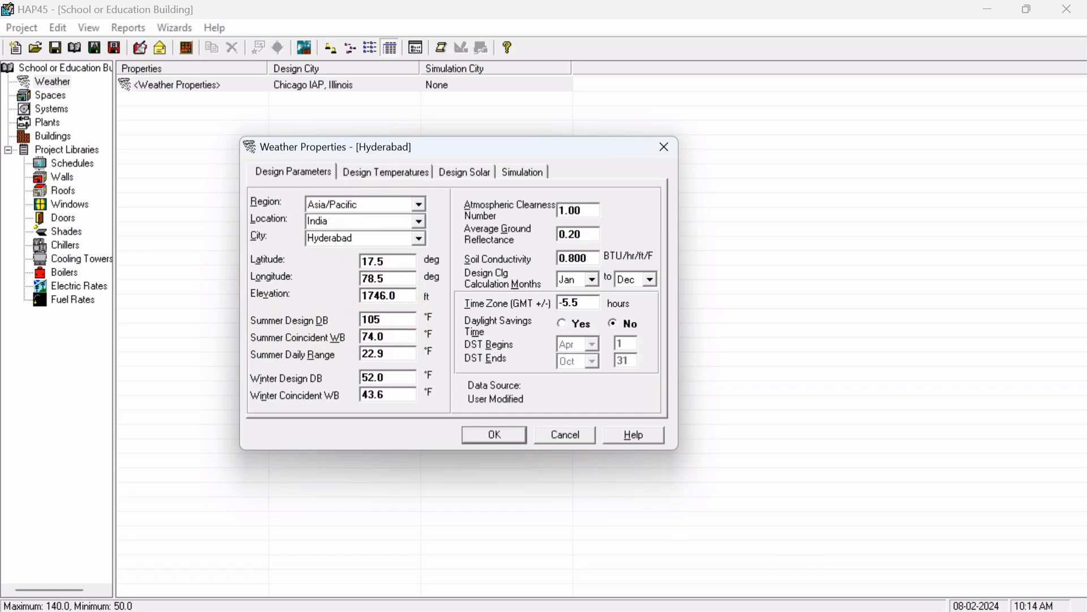
type(".9")
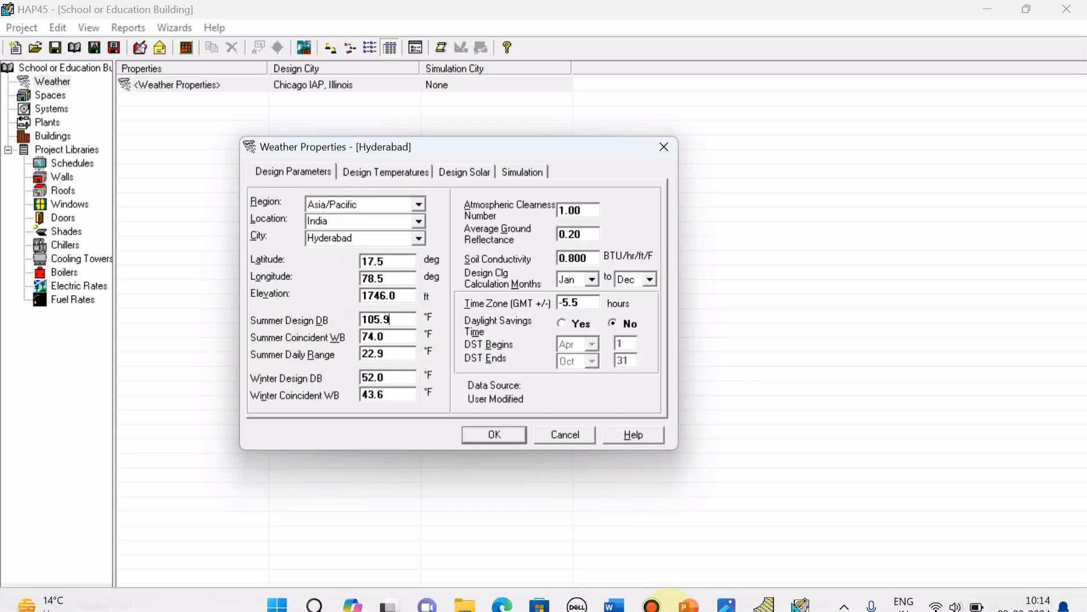
Step: Check Hyderabad's cooling MCWB in the handbook in Edge, return to HAP and set the Summer Coincident WB to 71.5 °F
left_click(502, 592)
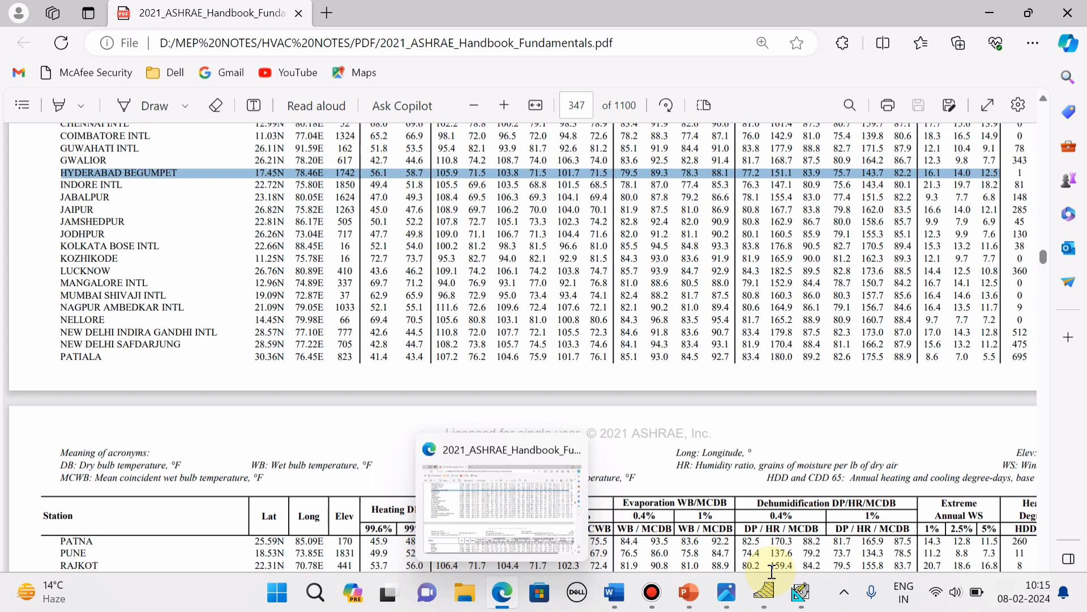
left_click(800, 592)
left_click(399, 320)
left_click(399, 339)
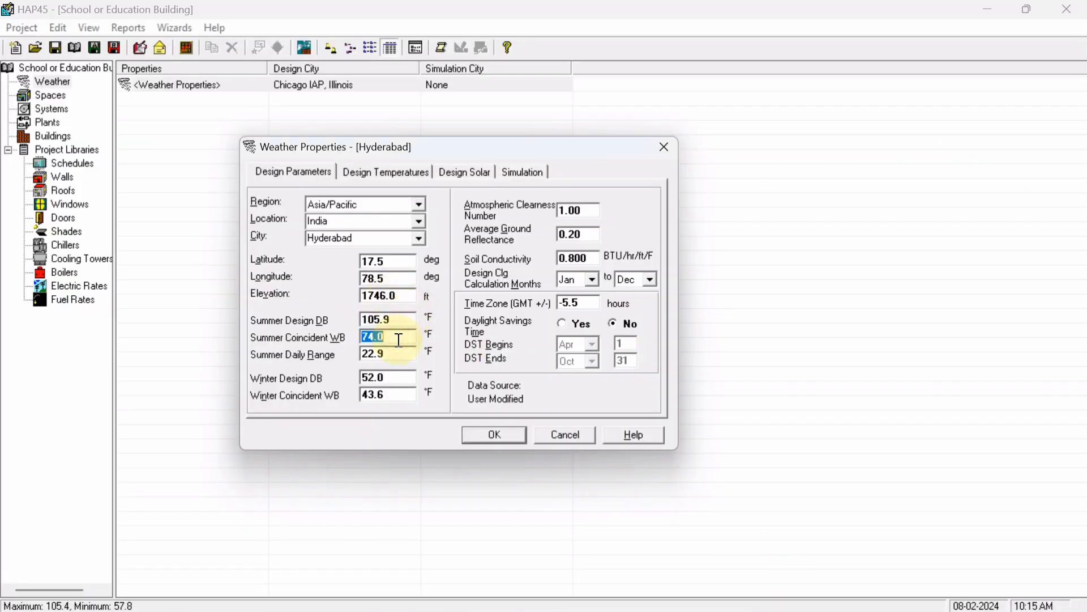
type("71.5")
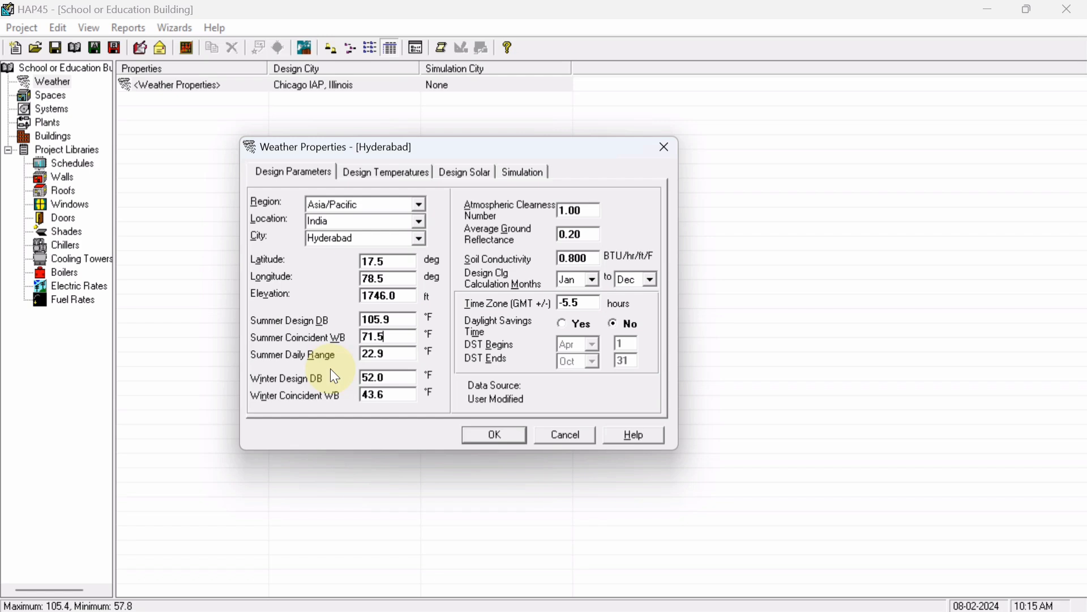
Step: Examine the monthly dry-bulb and wet-bulb design temperatures, and return to the Summer Daily Range among the design parameters
double_click(396, 354)
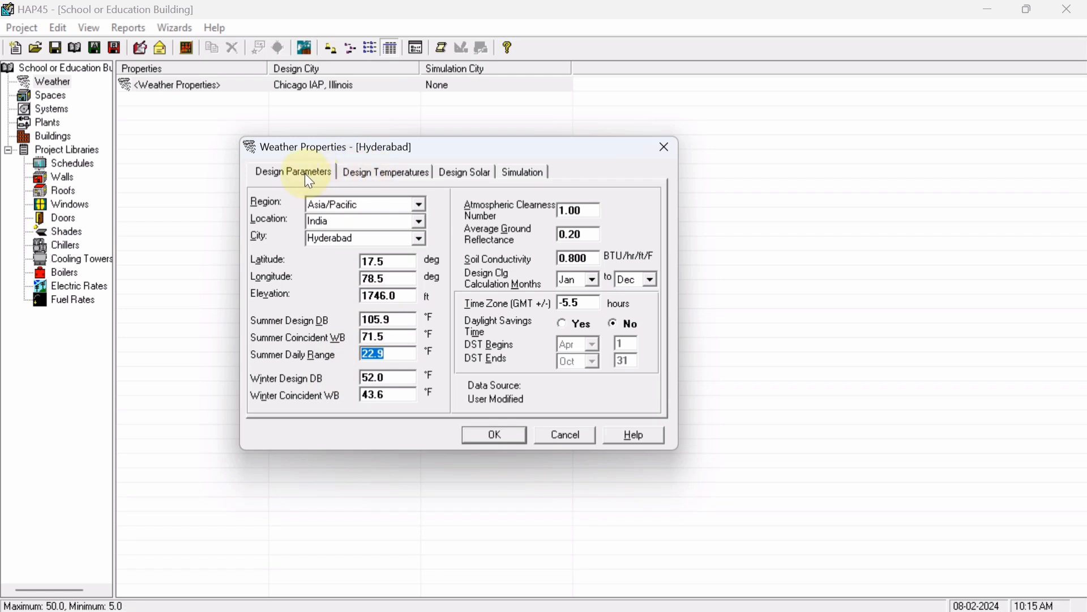
left_click(387, 174)
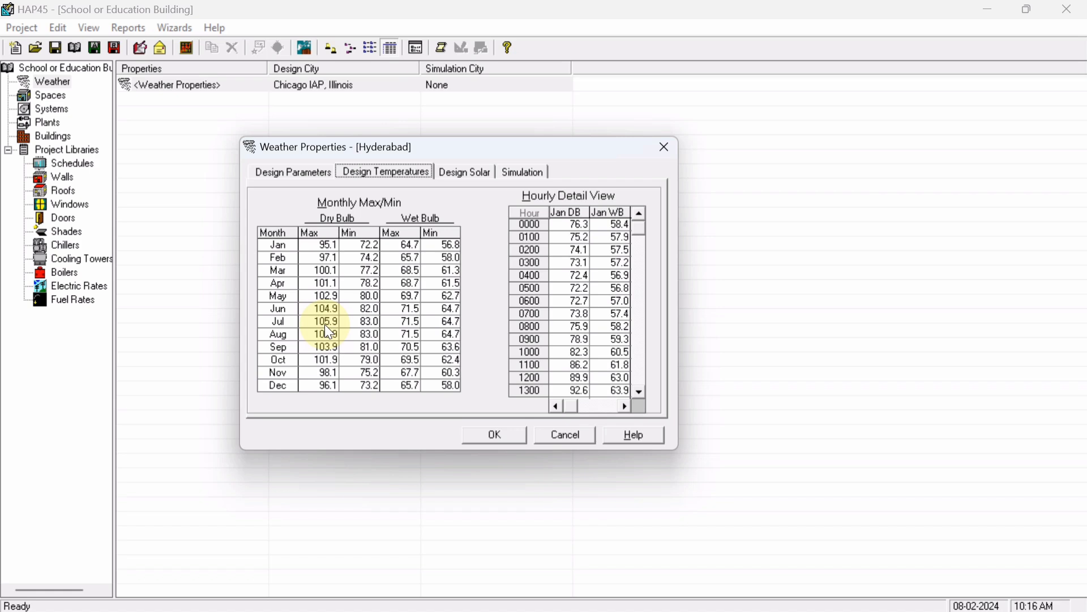
left_click(283, 171)
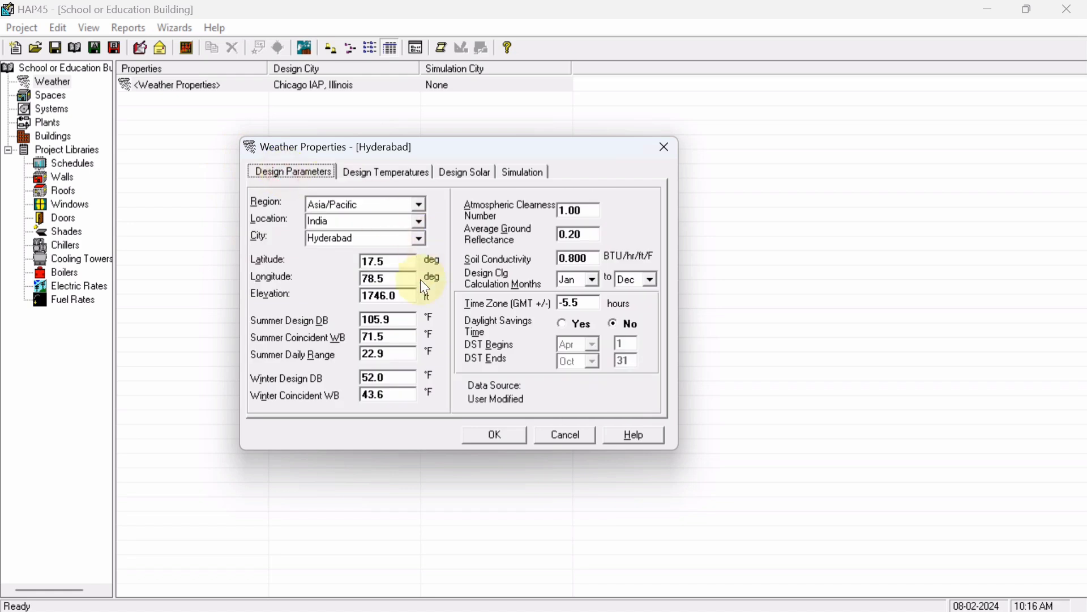
left_click(396, 354)
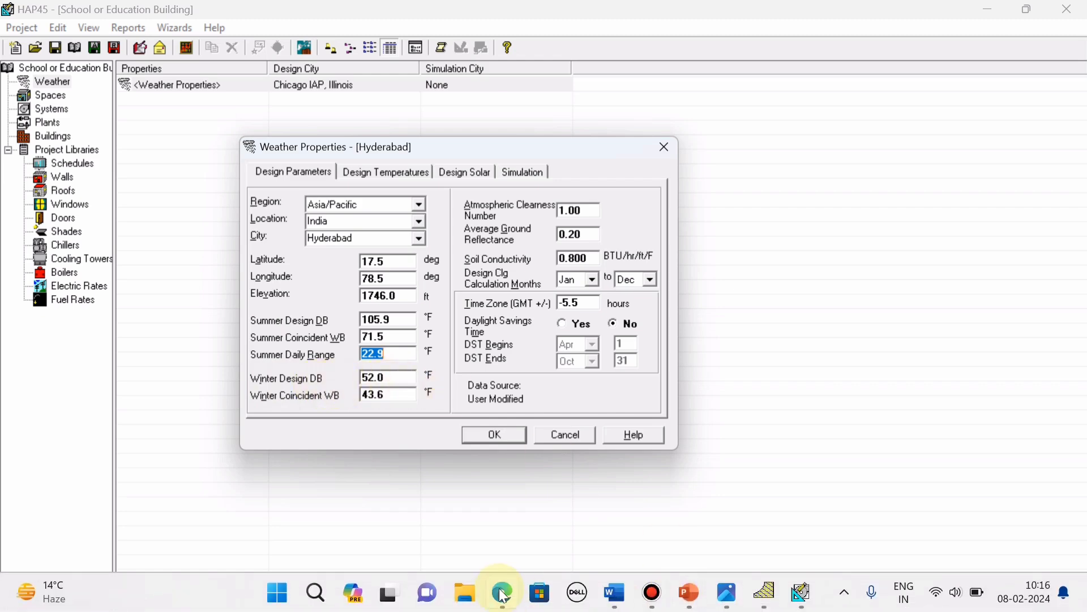
Step: Check Hyderabad's 99.6% heating DB in the handbook in Edge, return to HAP and set the Winter Design DB to 56.1 °F
left_click(502, 599)
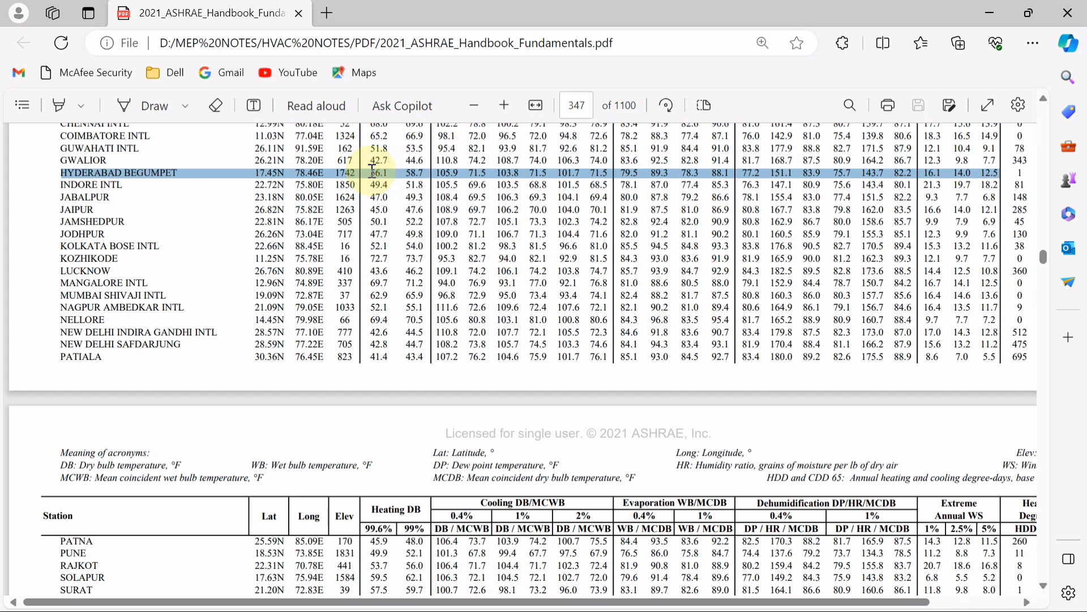
left_click_drag(372, 169, 389, 173)
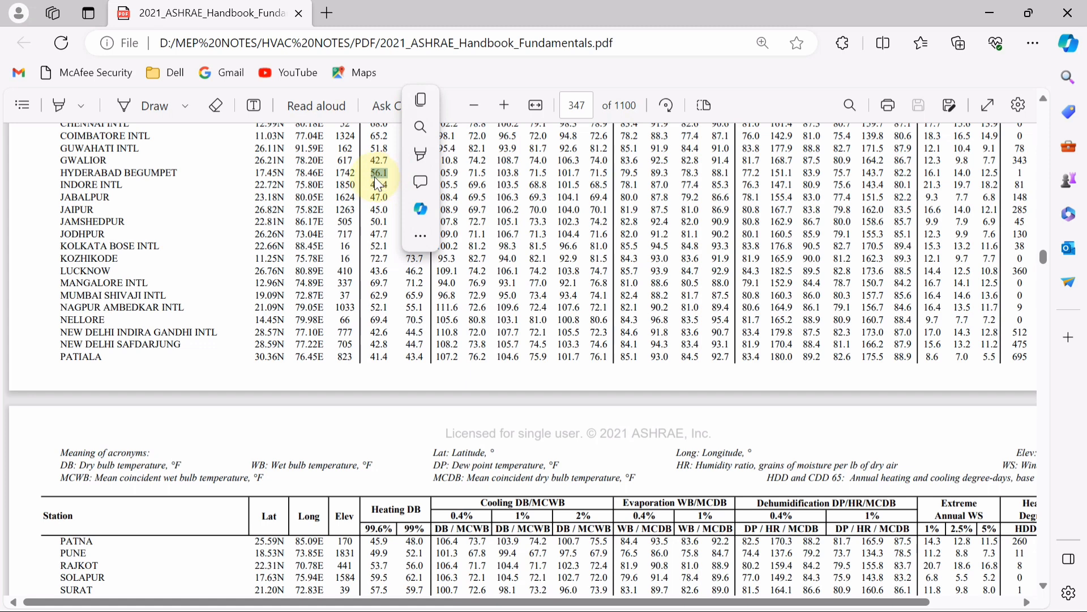
left_click(369, 179)
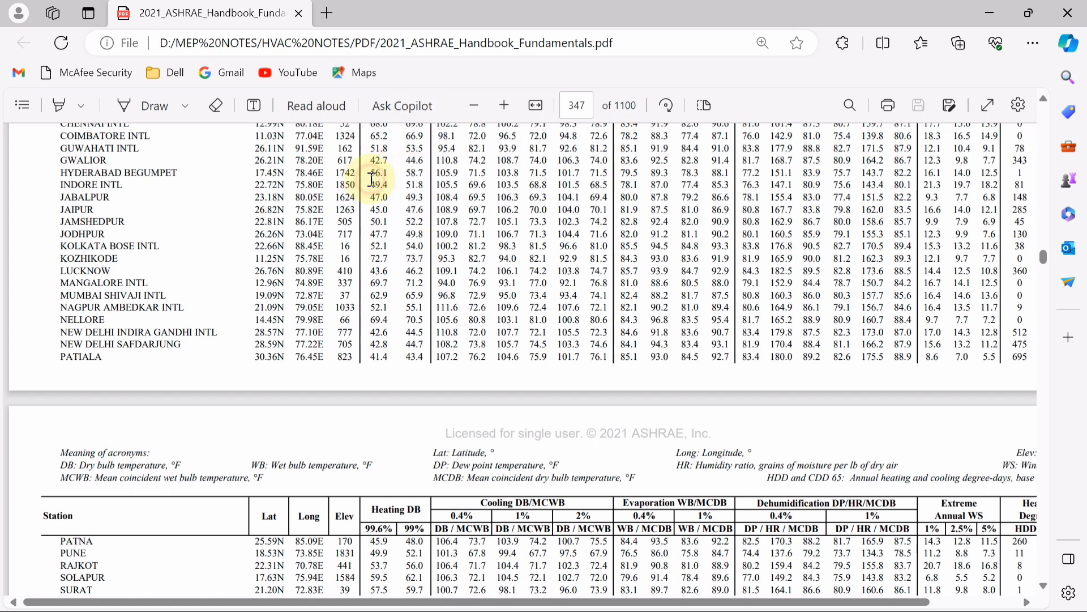
mouse_move(481, 584)
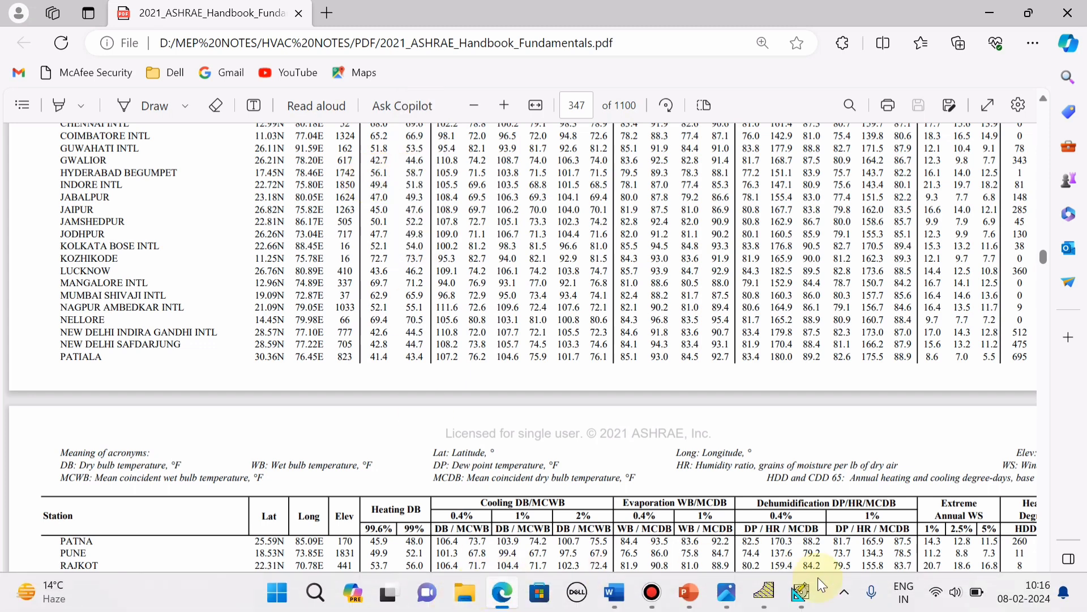
left_click(801, 590)
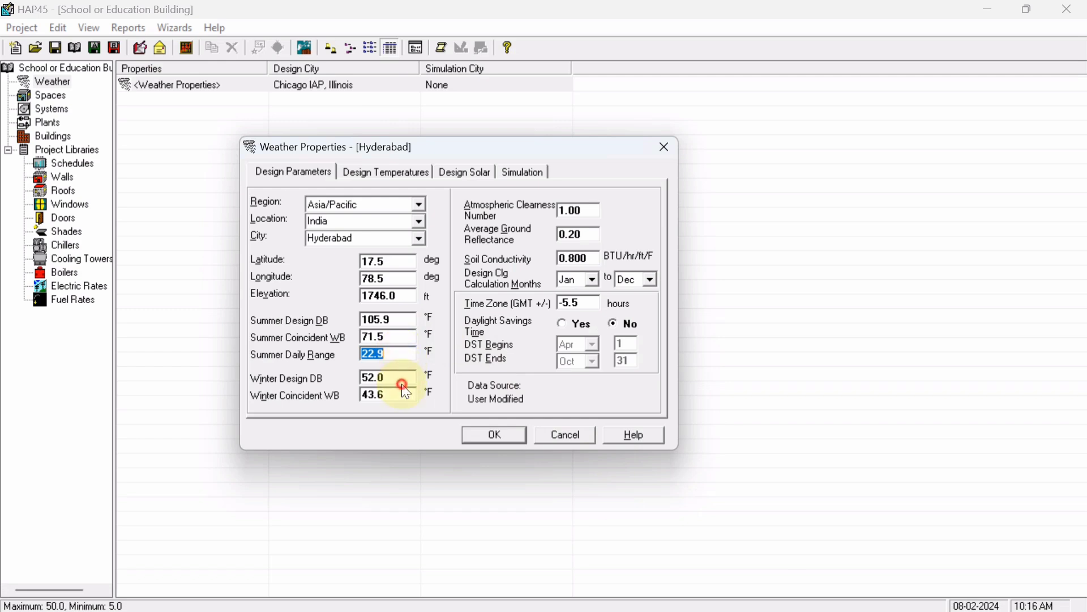
double_click(403, 384)
type("56")
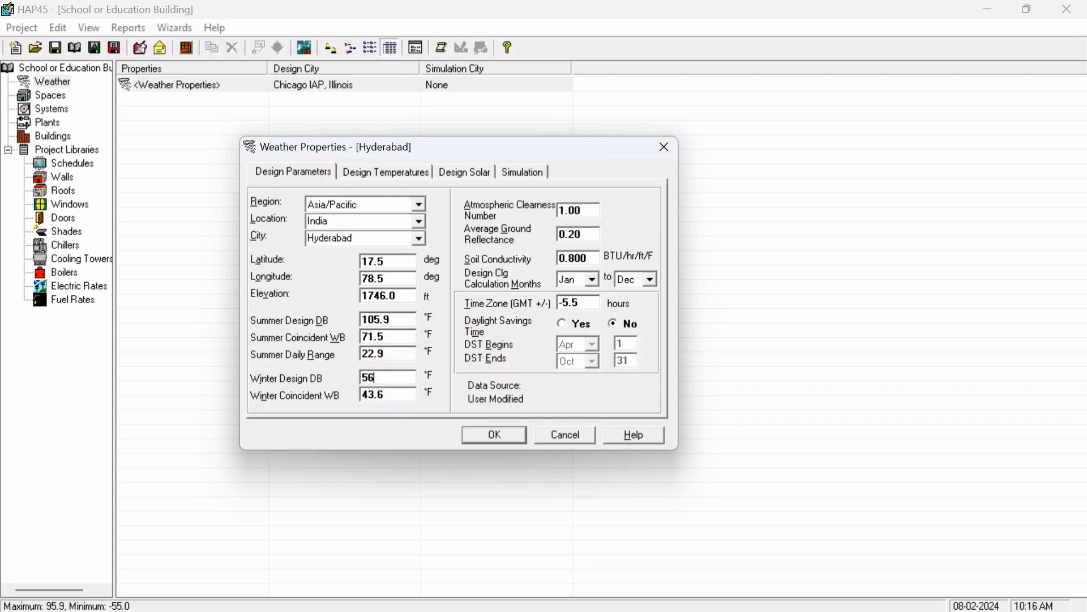
type(".1")
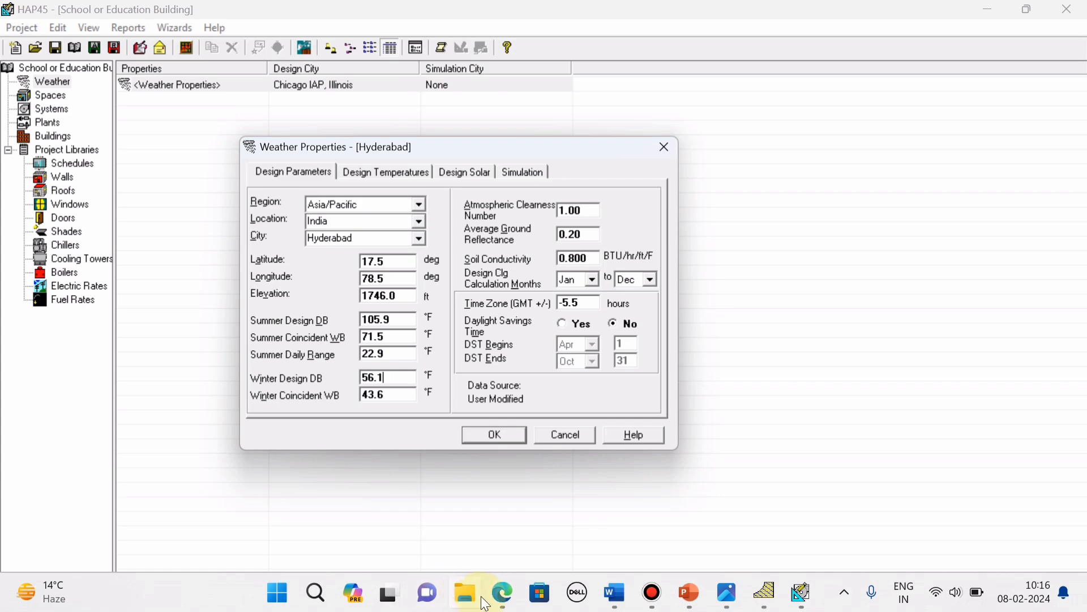
Step: Review the handbook in Edge and the altitude charts offered in HDPsyChart, and highlight Hyderabad's row in the handbook table
left_click(497, 603)
left_click(443, 528)
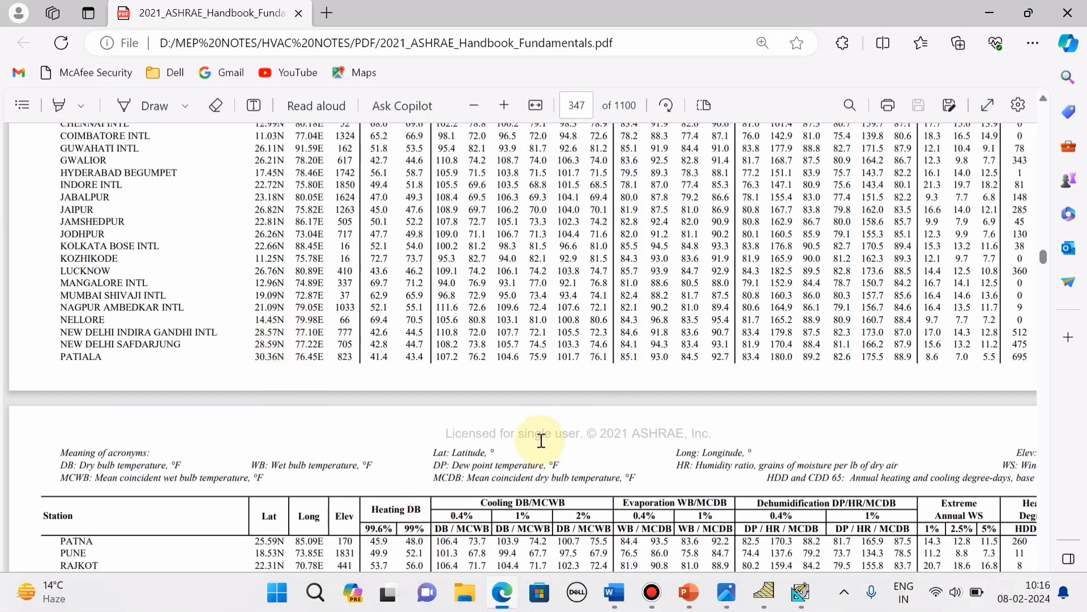
left_click(764, 592)
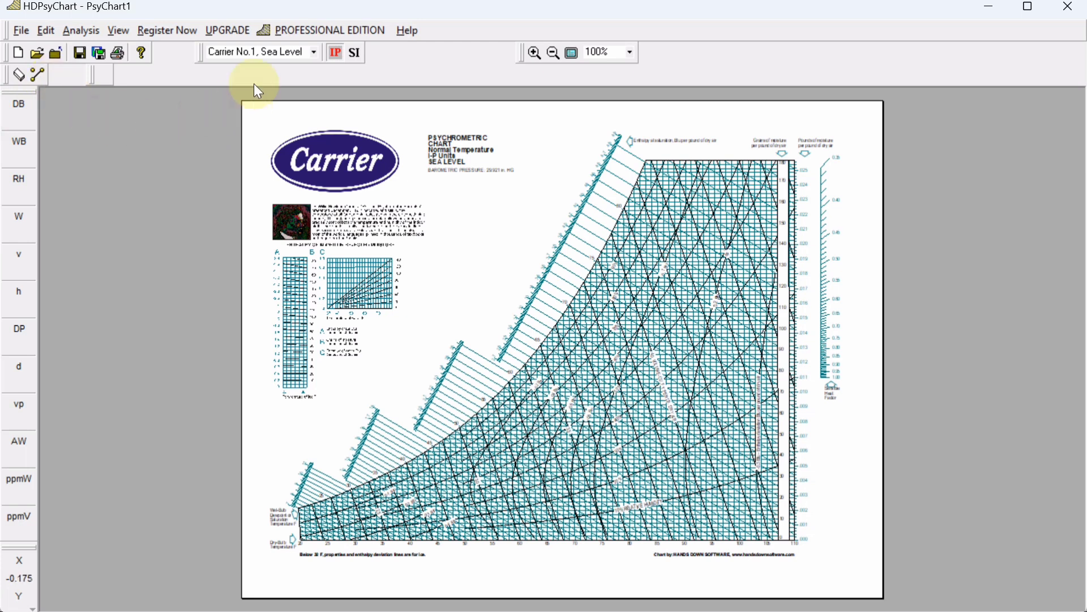
left_click(314, 53)
left_click(313, 53)
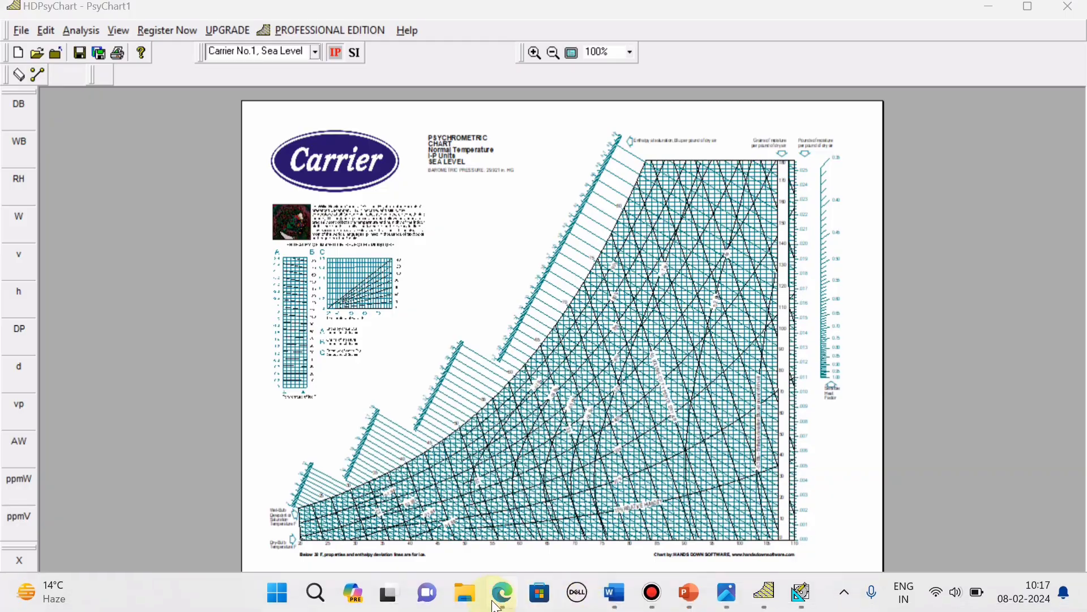
left_click(501, 592)
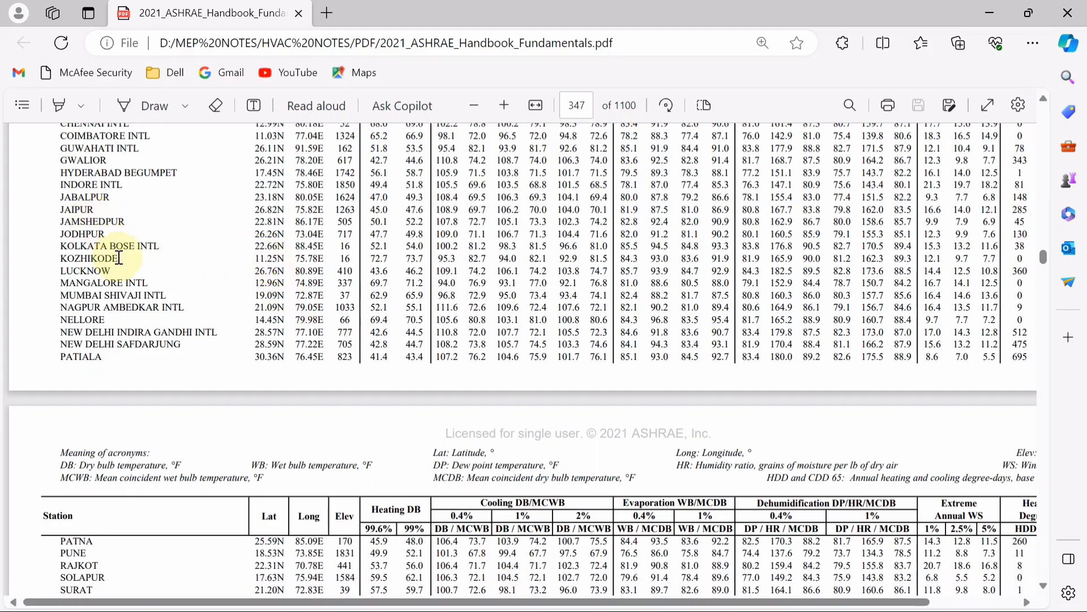
left_click_drag(63, 173, 1019, 173)
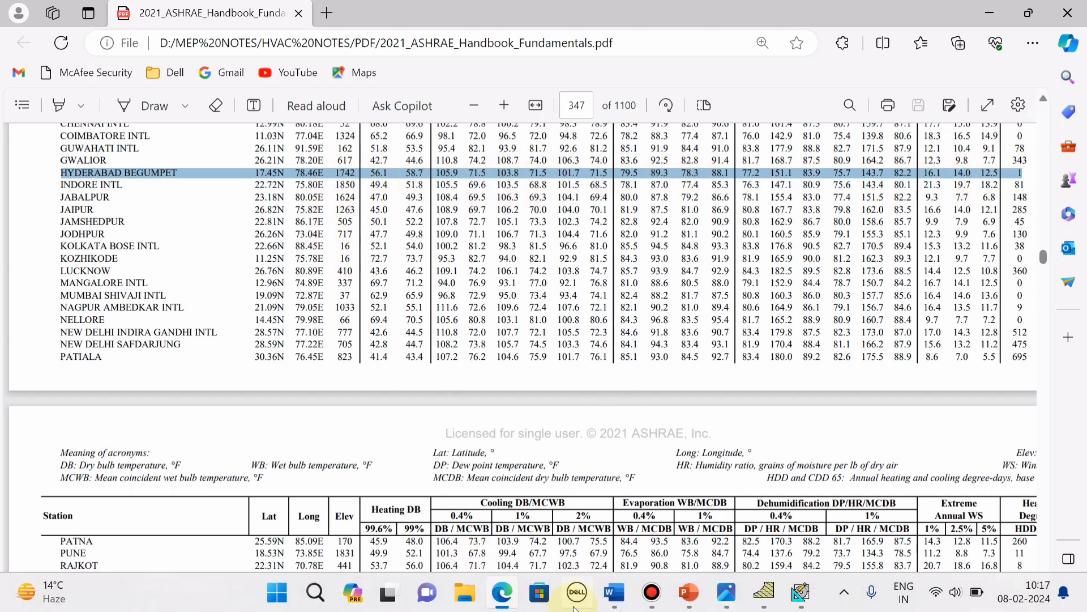
Step: Switch by way of HAP to HDPsyChart and select the Carrier No.1, Sea Level psychrometric chart
left_click(810, 596)
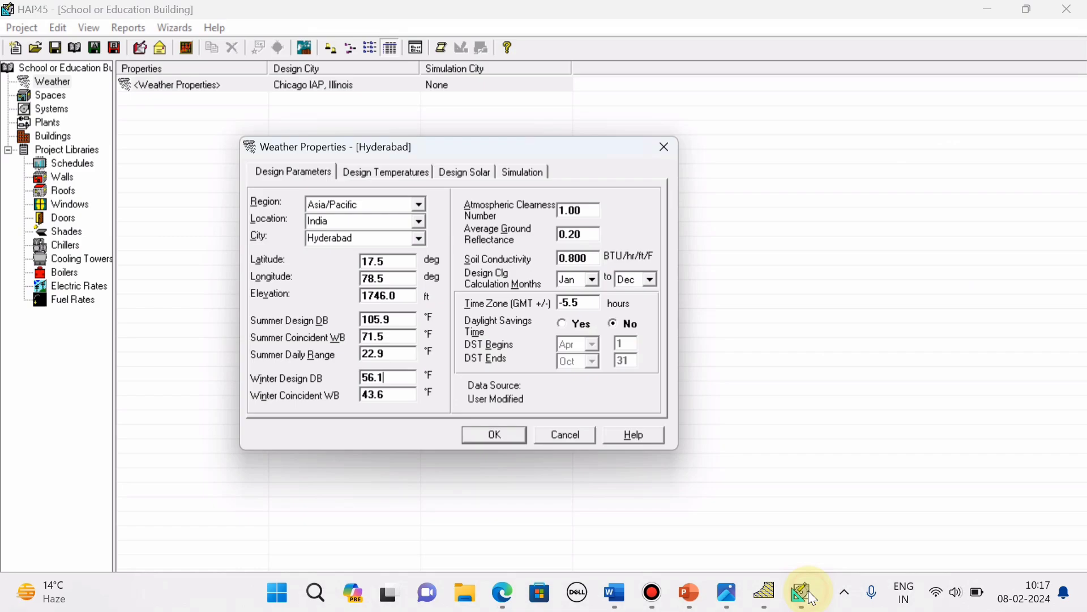
left_click(763, 591)
left_click(316, 52)
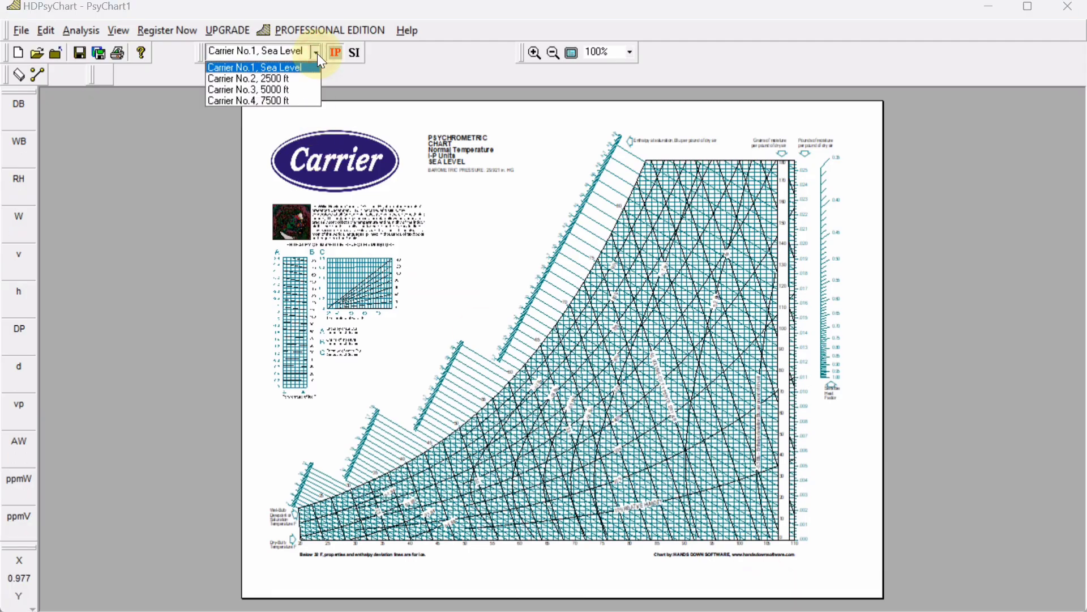
left_click(297, 68)
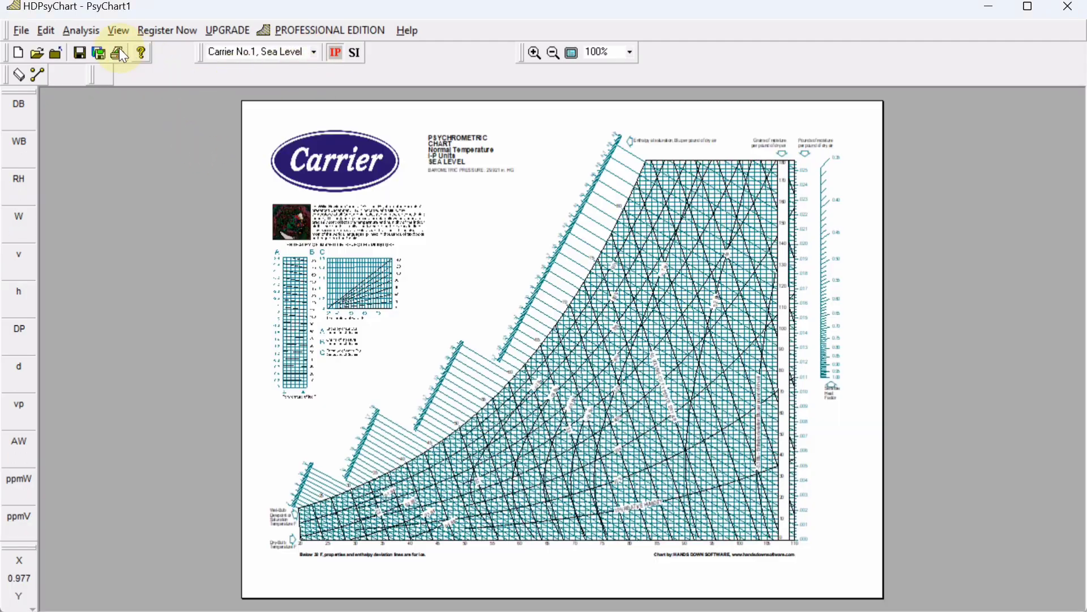
Step: Add a new state point named Hyderabad to the Psychrometric Processes
left_click(38, 75)
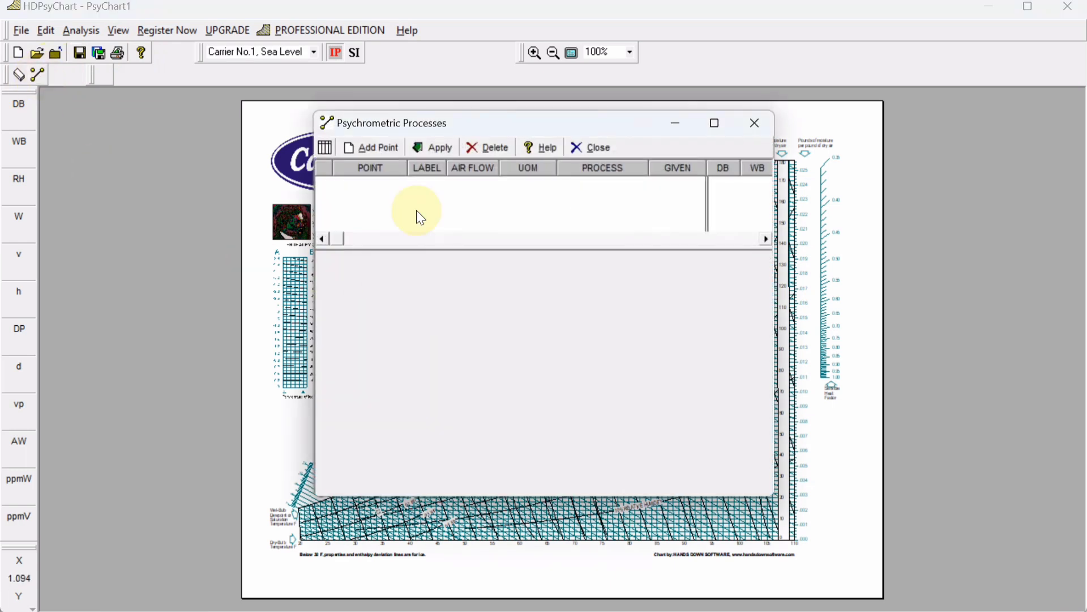
left_click(374, 149)
left_click(380, 185)
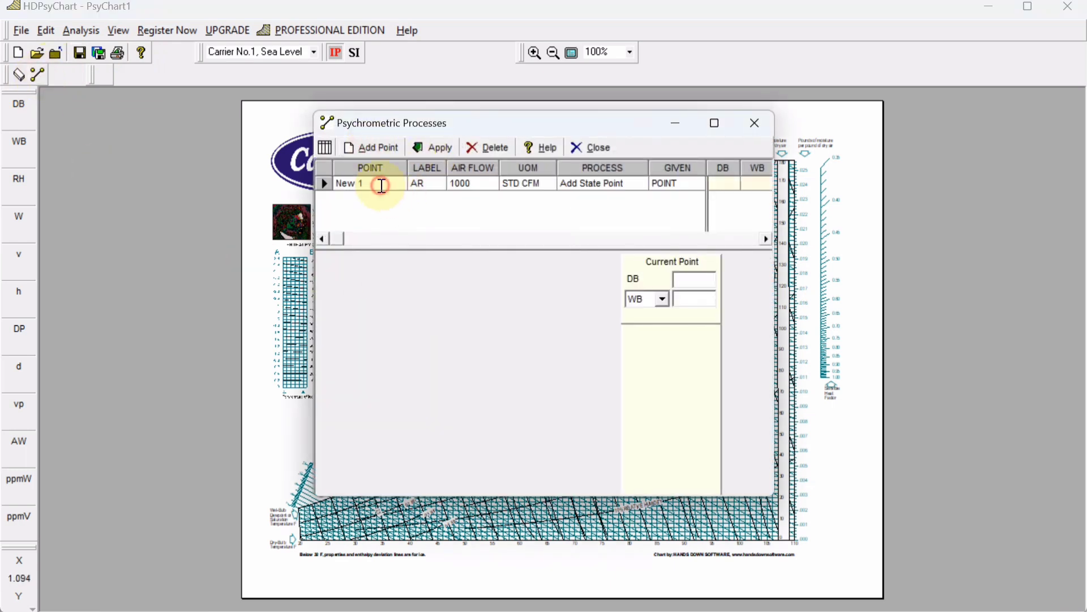
type("Hy")
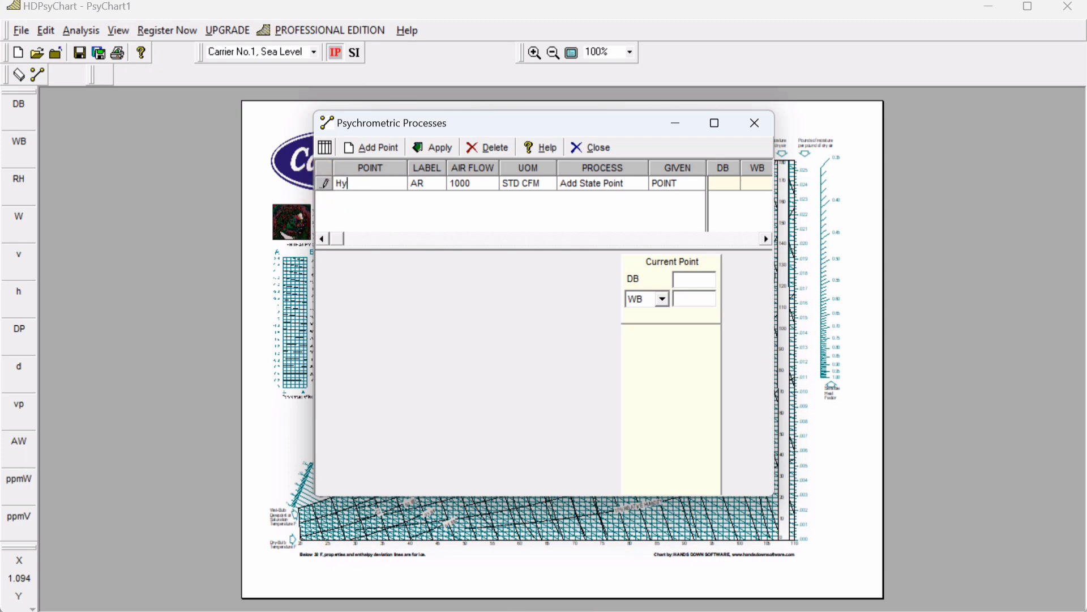
type("derabad")
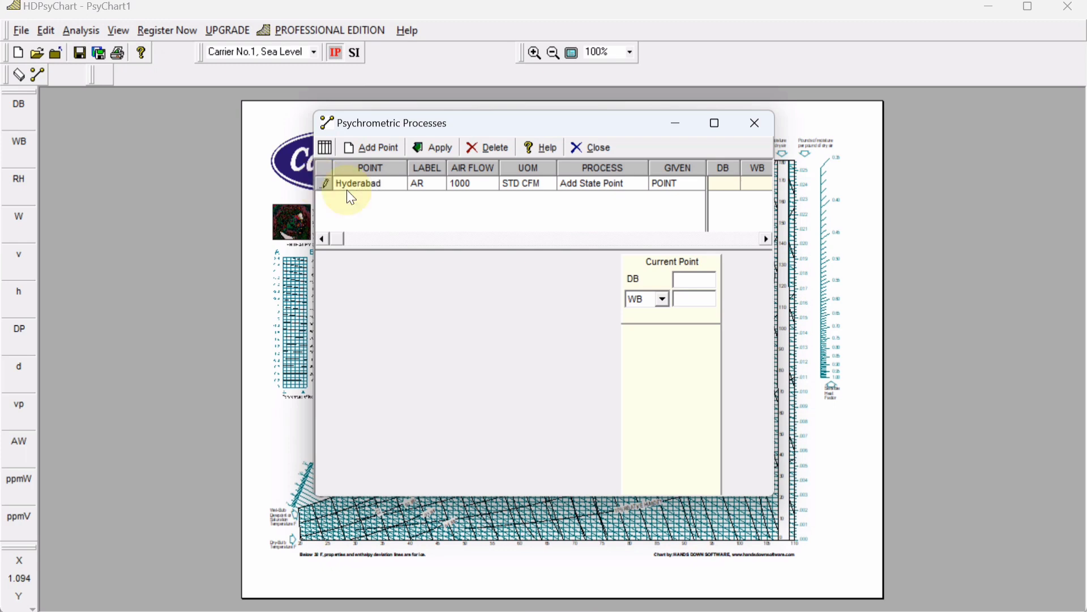
Step: Check Hyderabad's heating DB in the handbook in Edge, return to HDPsyChart and set the Hyderabad point's DB to 56.1 °F
left_click(698, 279)
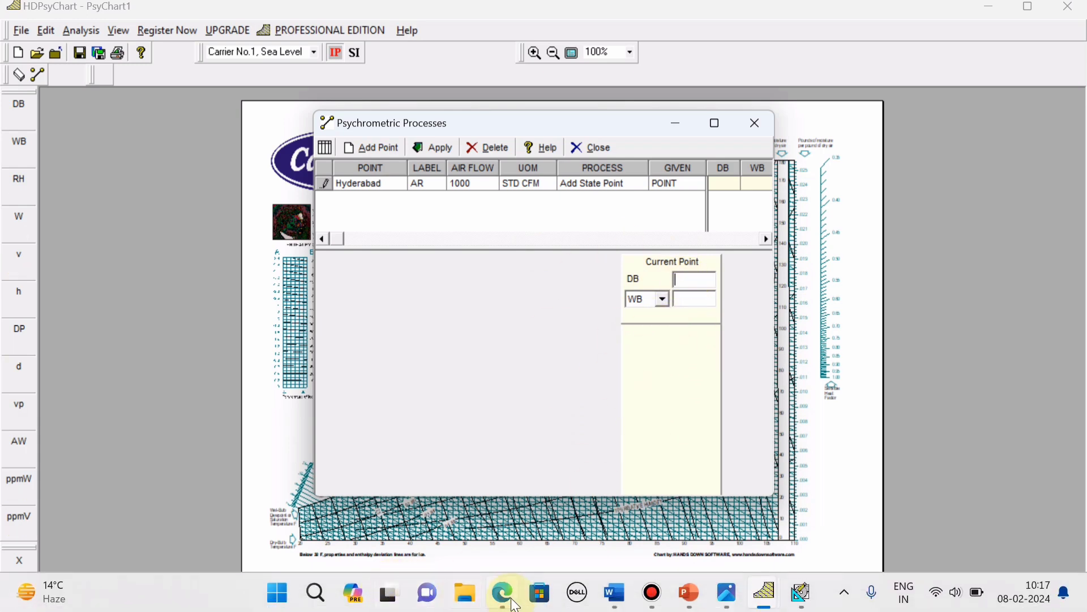
left_click(512, 602)
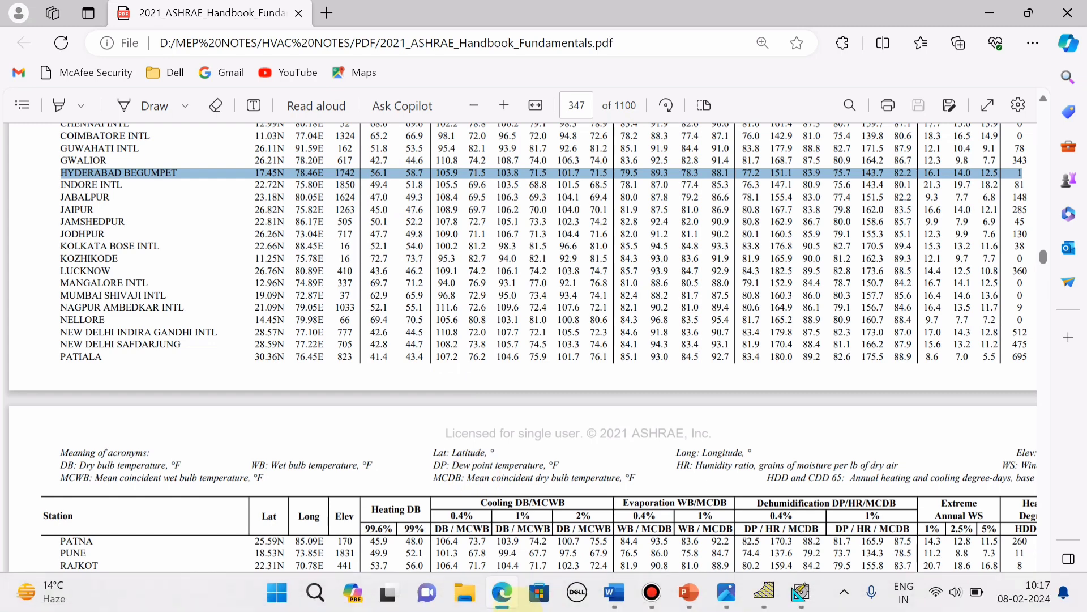
mouse_move(764, 592)
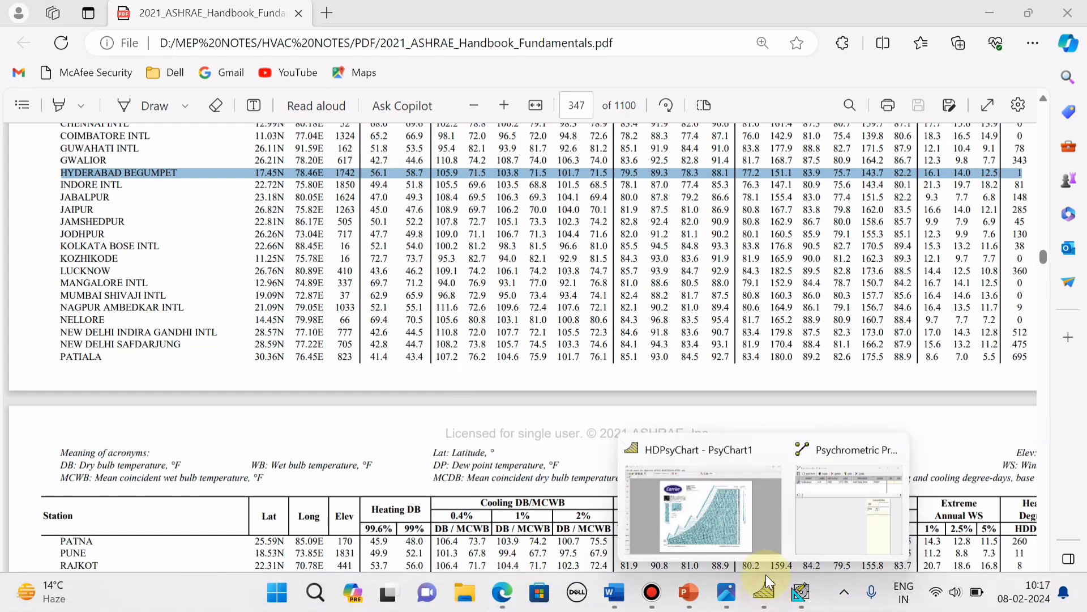
left_click(747, 527)
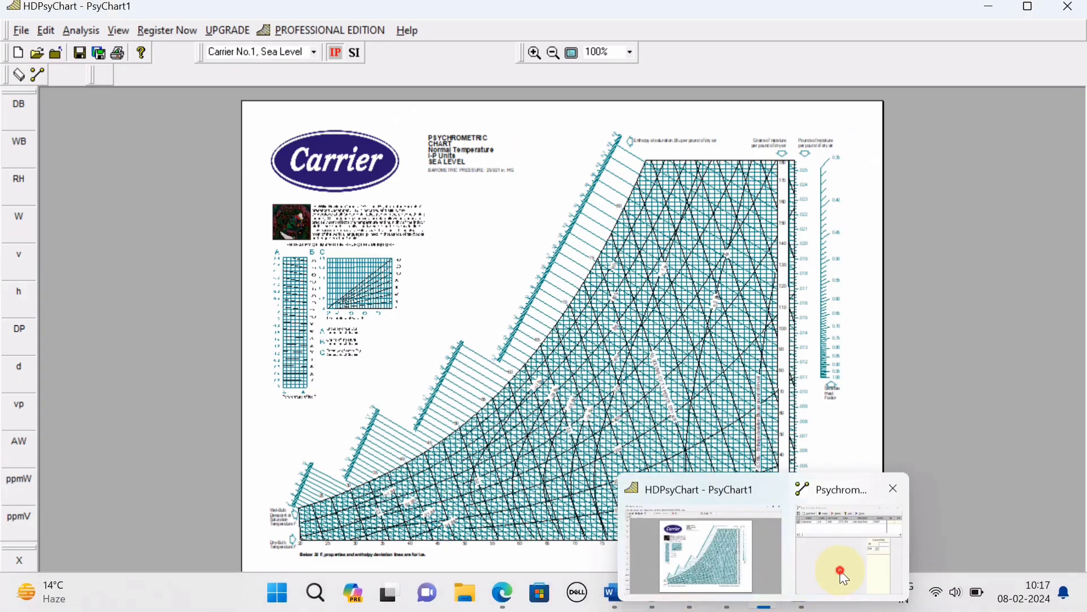
left_click(837, 568)
type("56")
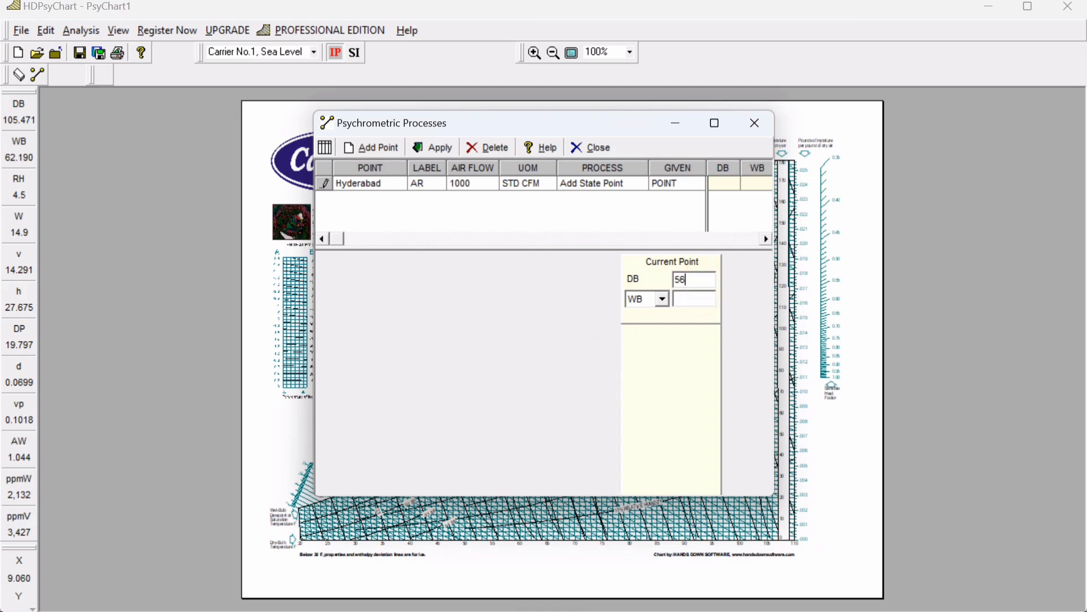
type(".1")
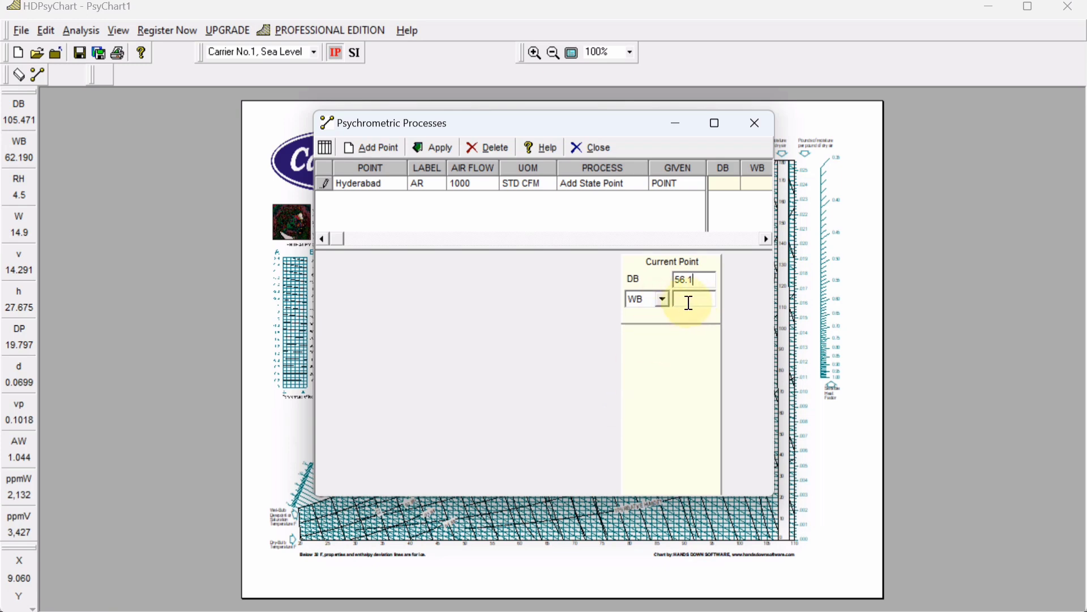
Step: Define the Hyderabad point's second property as RH with a value of 45%
left_click(664, 300)
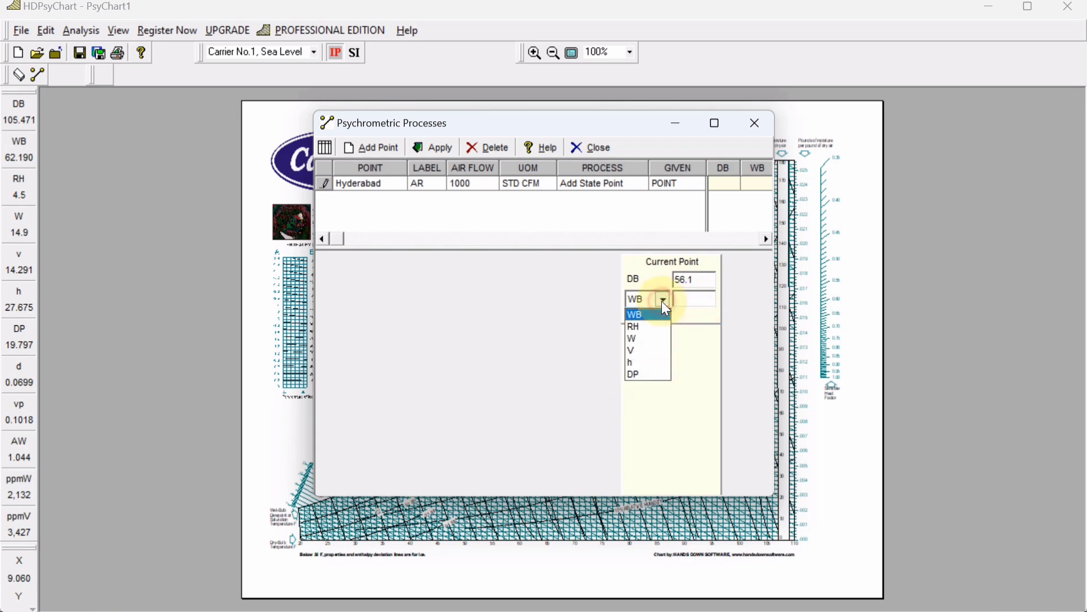
left_click(637, 327)
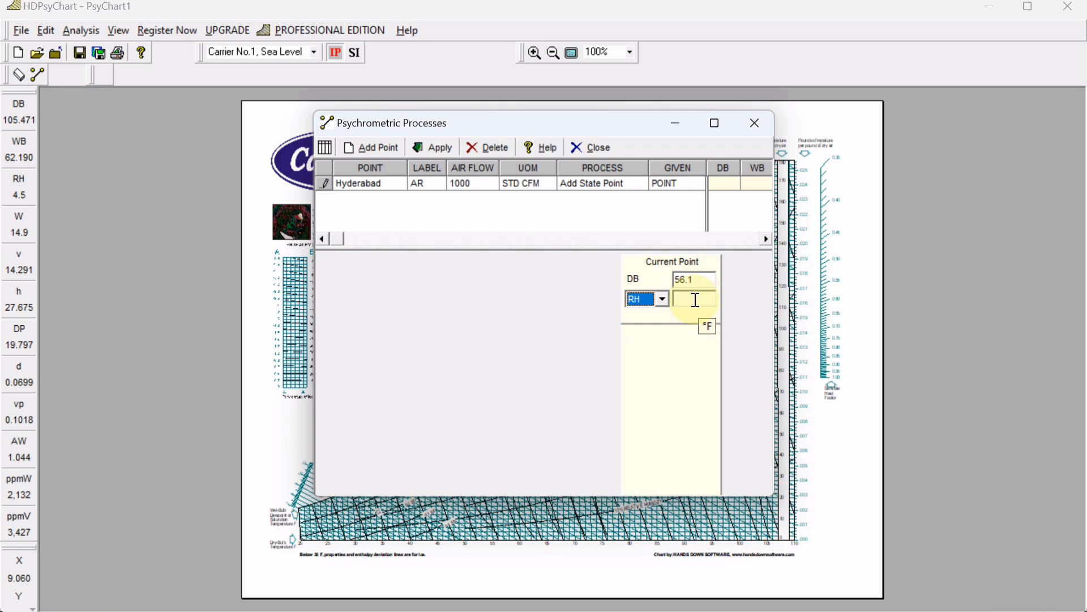
left_click(695, 300)
type("45")
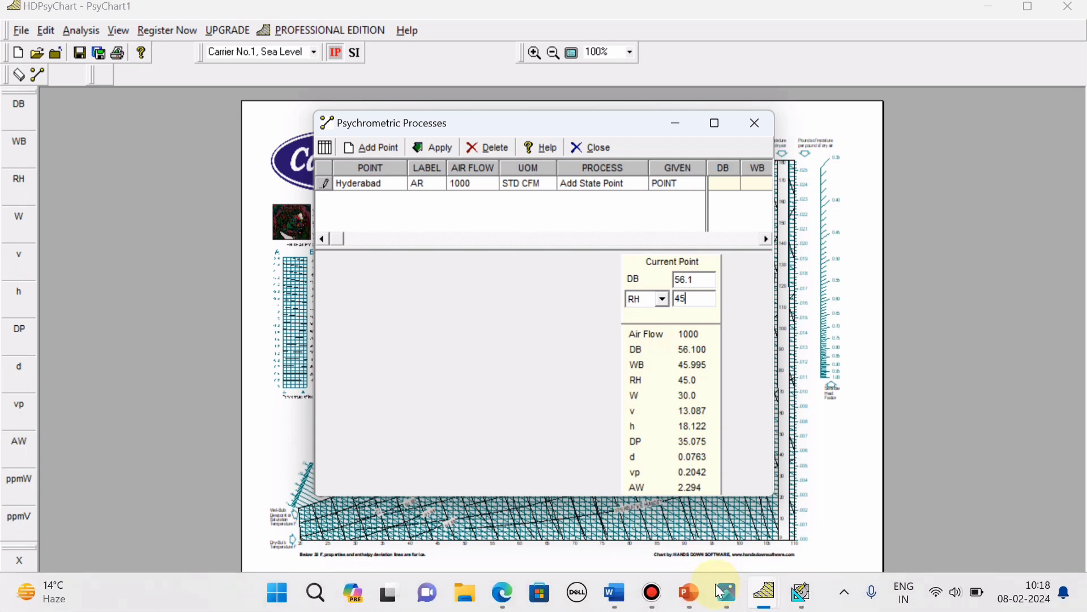
Step: Switch to HAP and set Hyderabad's Winter Coincident WB to 45.9 °F in the Weather Properties
left_click(804, 596)
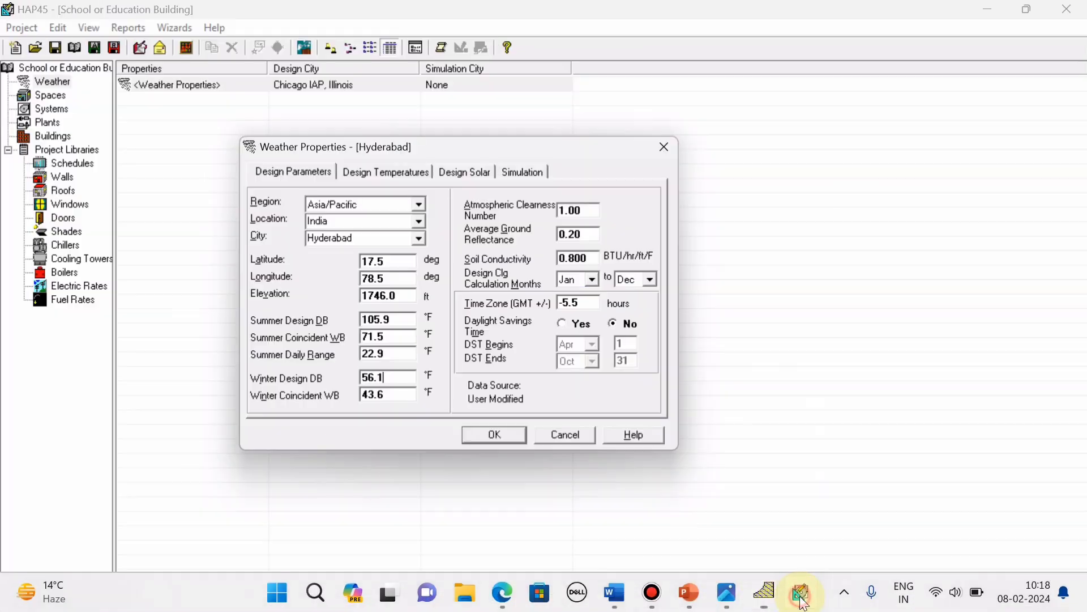
left_click(402, 392)
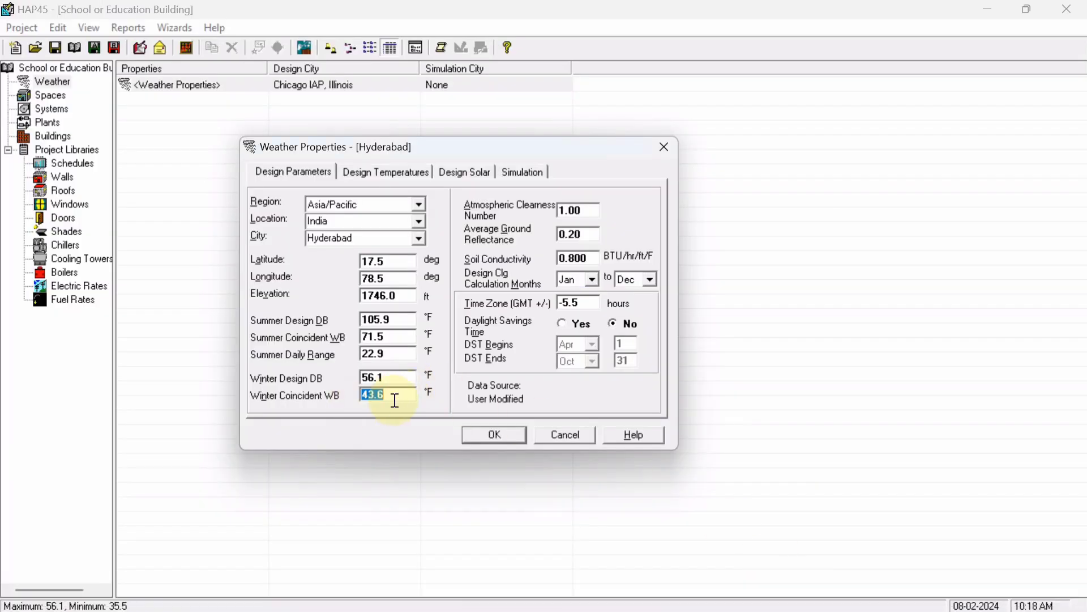
type("45.9")
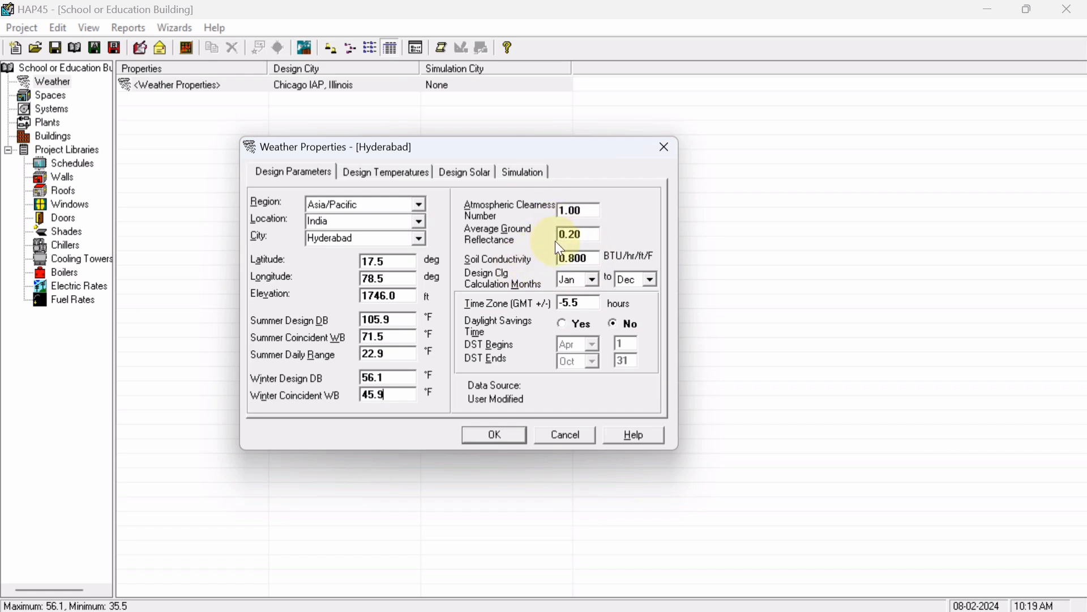
left_click(586, 235)
left_click(589, 258)
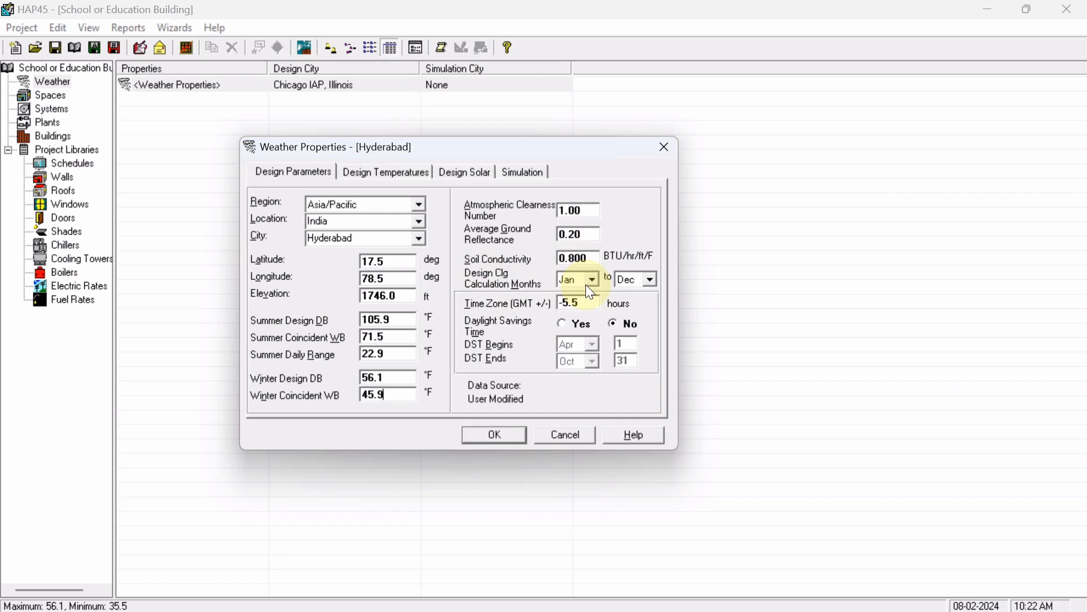
Step: Check the monthly maximum design temperatures and set the Design Clg Calculation Months to Jul through Aug
left_click(368, 174)
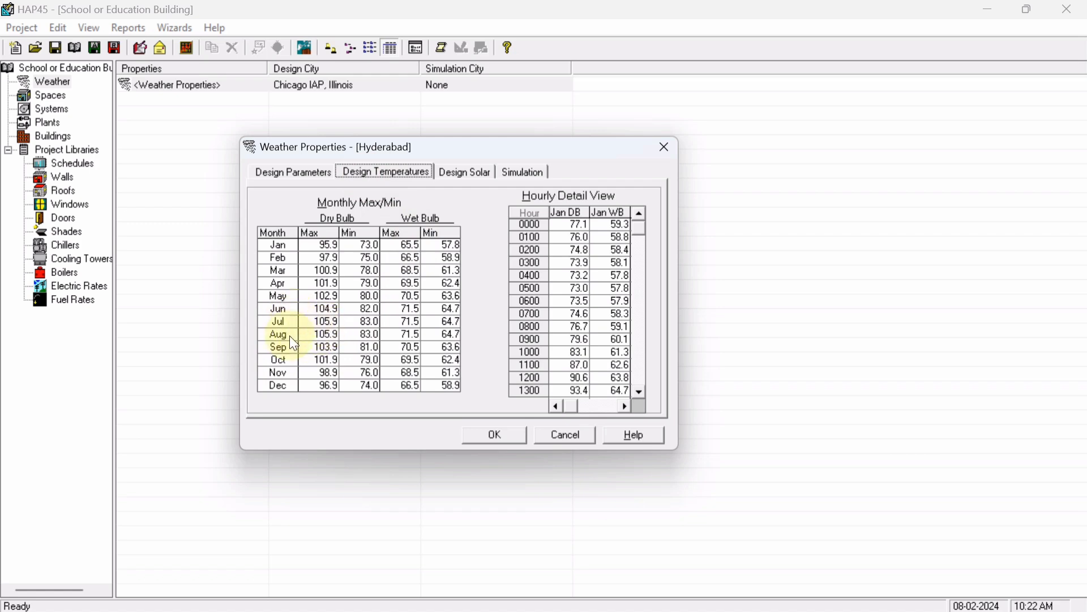
left_click(302, 176)
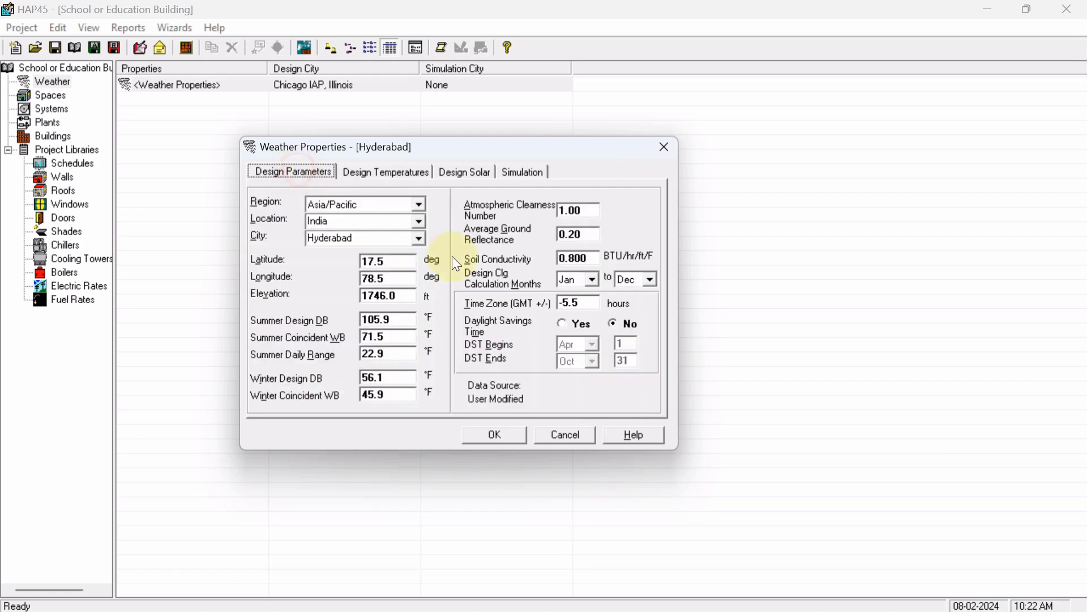
left_click(593, 281)
left_click(566, 363)
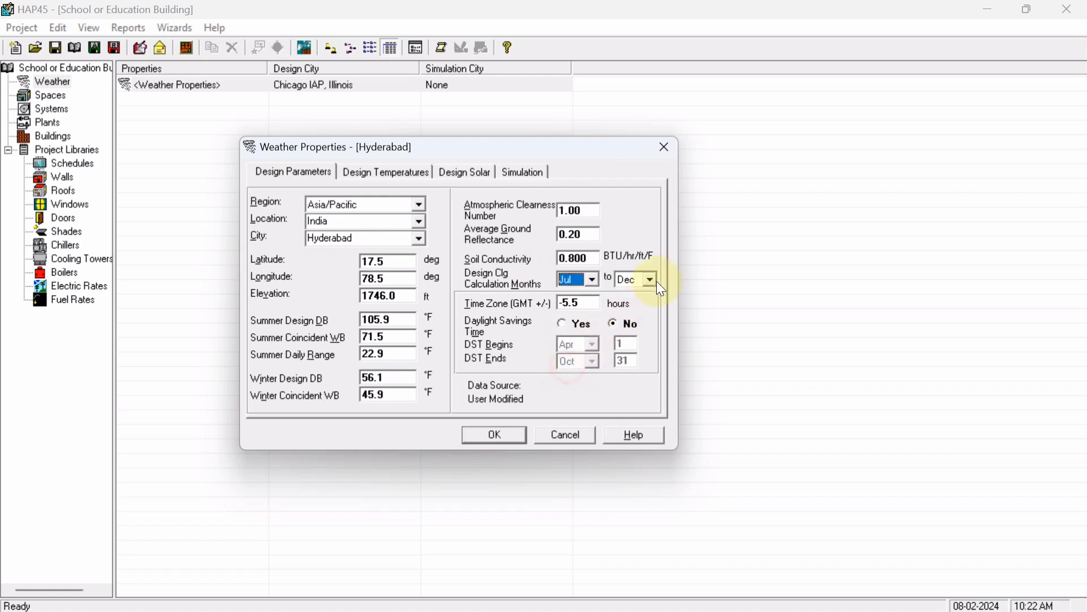
left_click(650, 278)
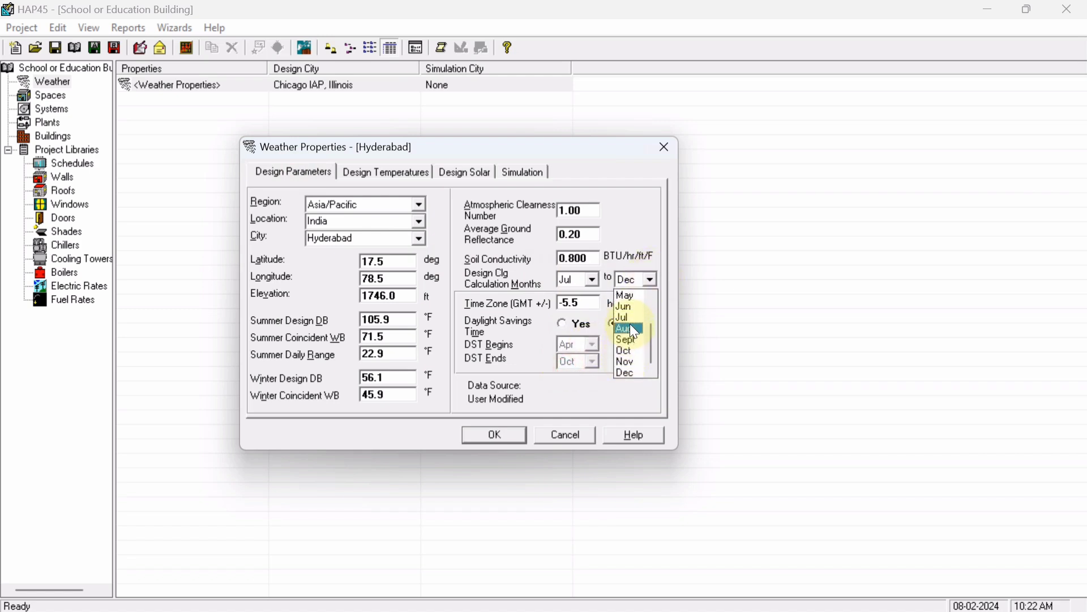
left_click(625, 329)
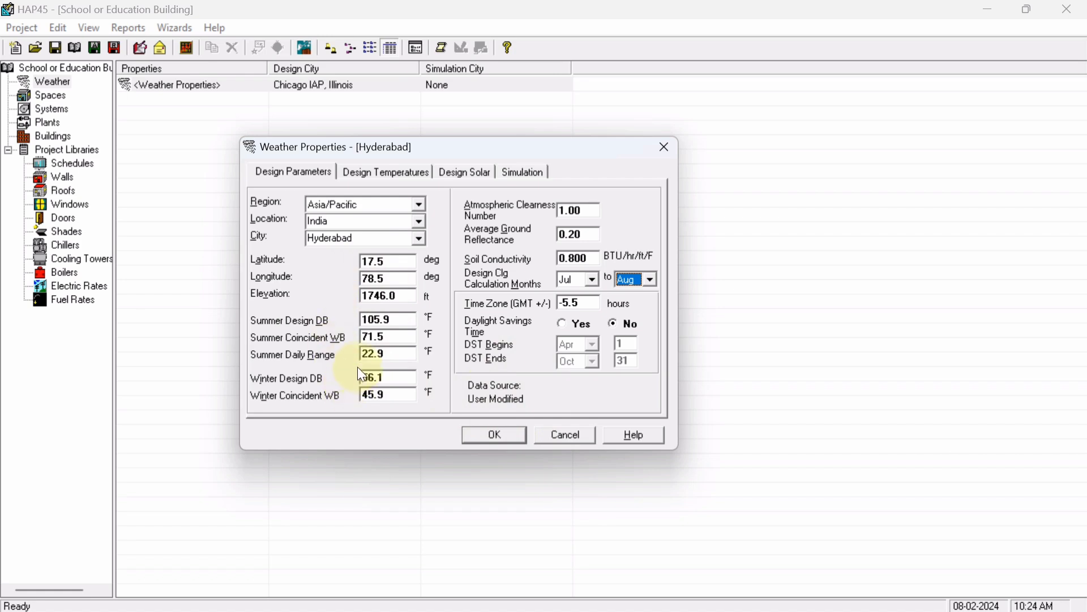
left_click(419, 238)
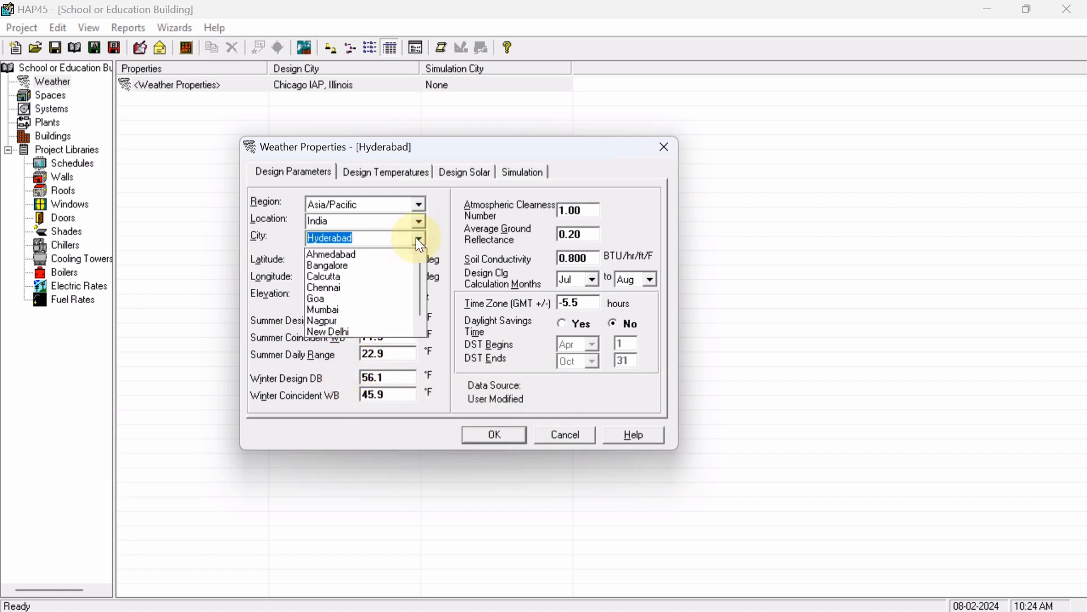
left_click(420, 238)
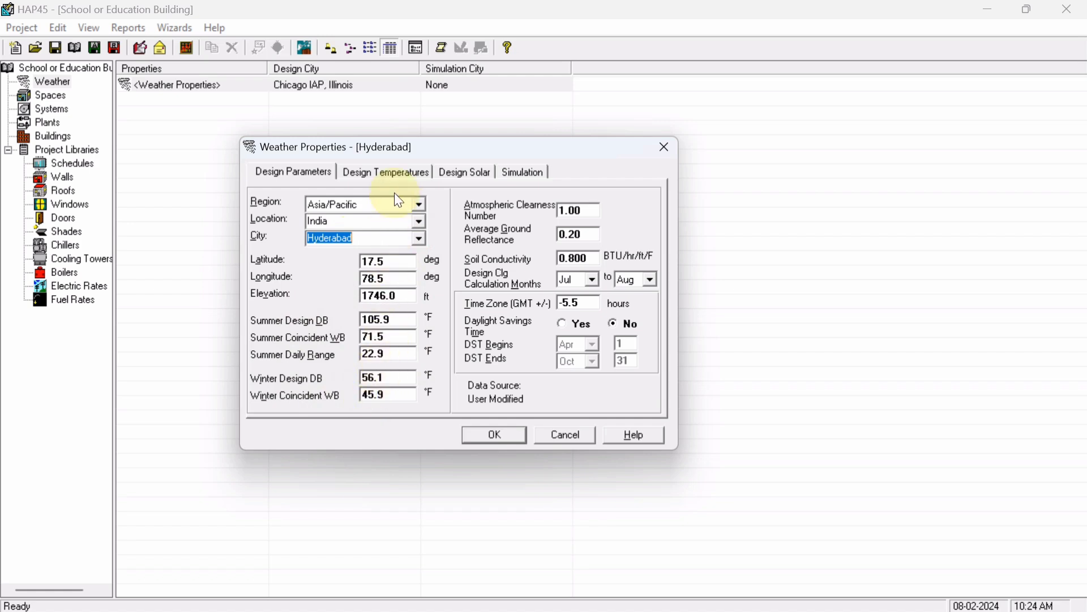
Step: Examine Hyderabad's design temperatures, going through the hourly dry-bulb and wet-bulb values from January to July
left_click(420, 176)
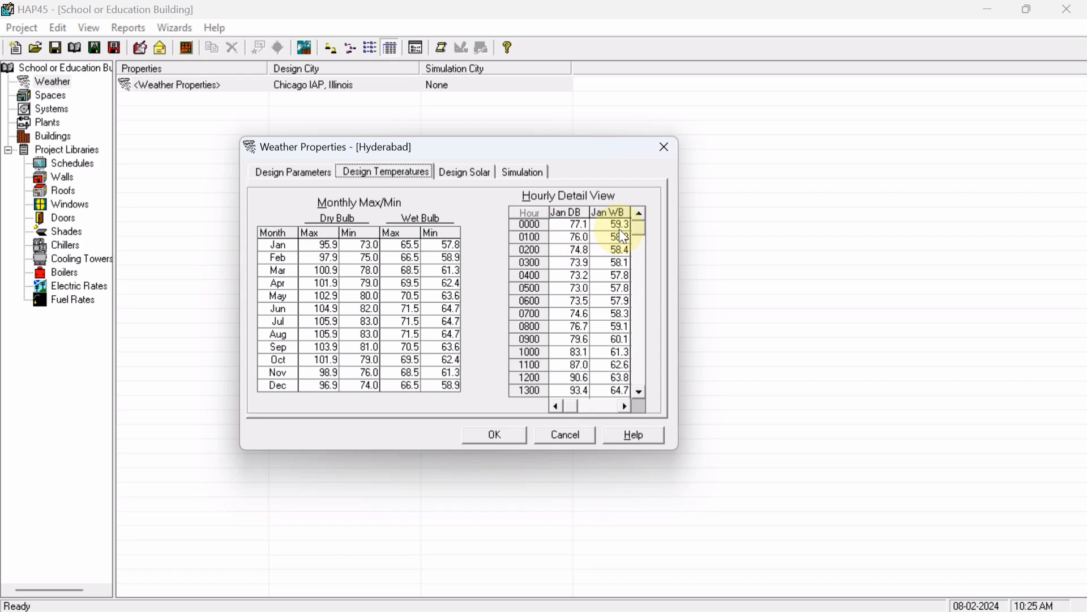
left_click(624, 404)
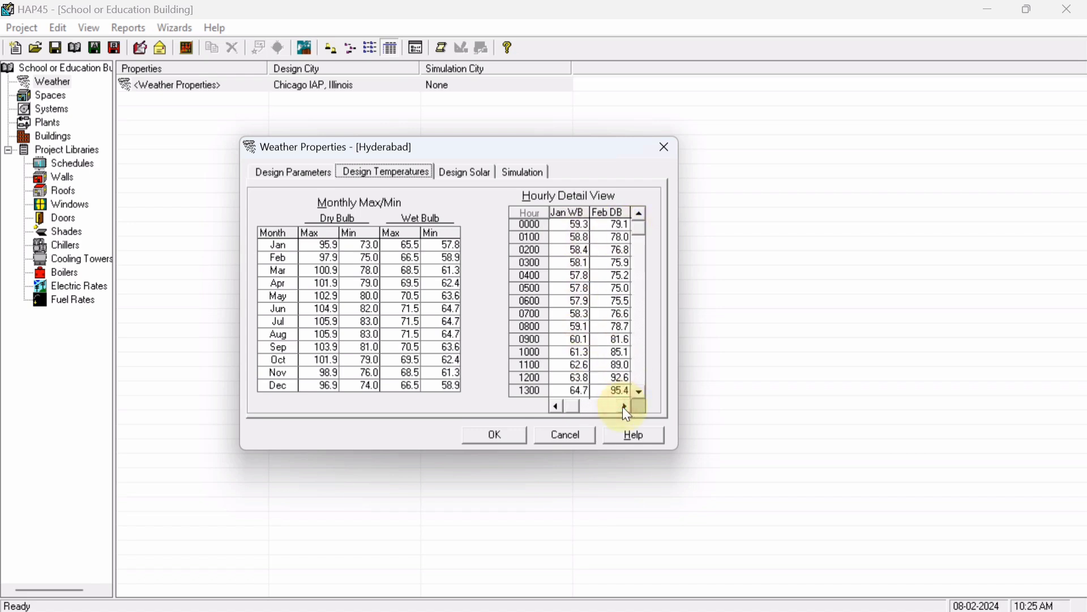
left_click(623, 406)
left_click(623, 407)
left_click(622, 406)
left_click(623, 406)
left_click(623, 406)
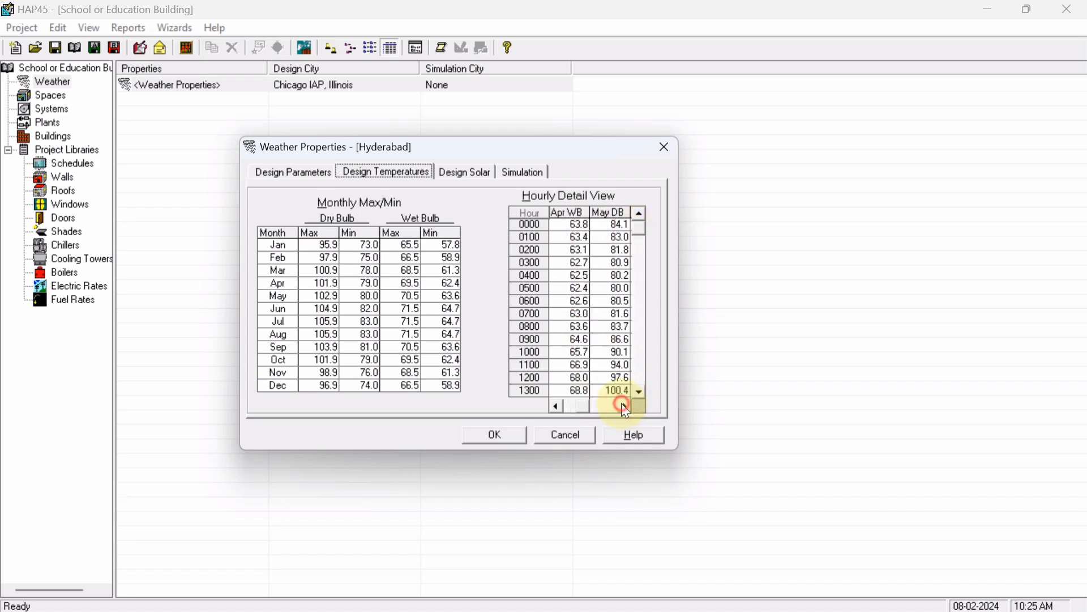
left_click(622, 406)
left_click(623, 406)
left_click(623, 406)
left_click(623, 406)
left_click(623, 406)
left_click(623, 406)
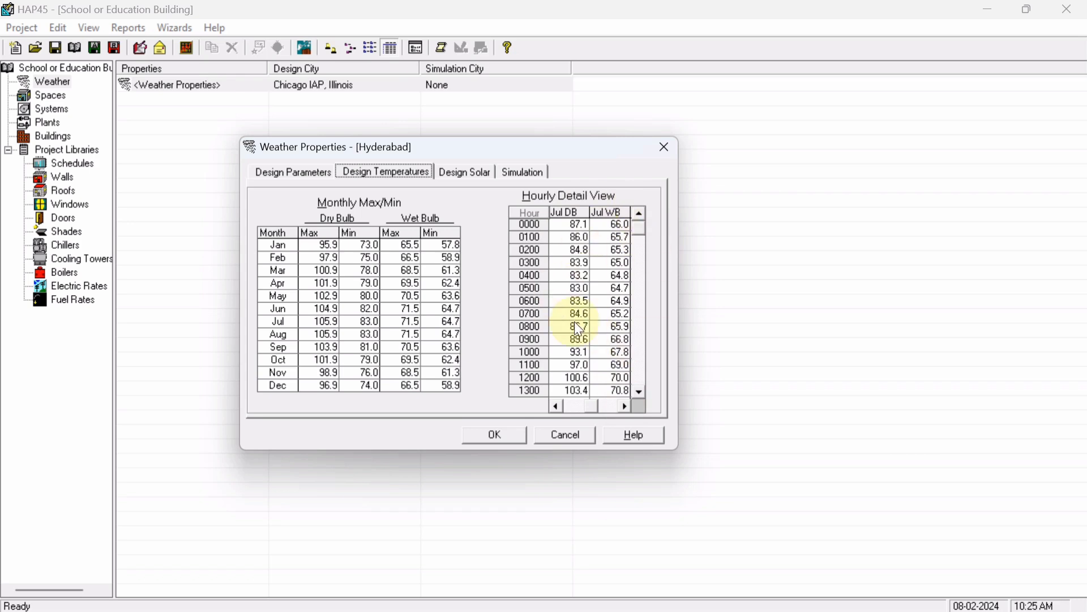
Step: Review the design-day solar heat gains and the simulation weather settings, and return to the design parameters
left_click(454, 174)
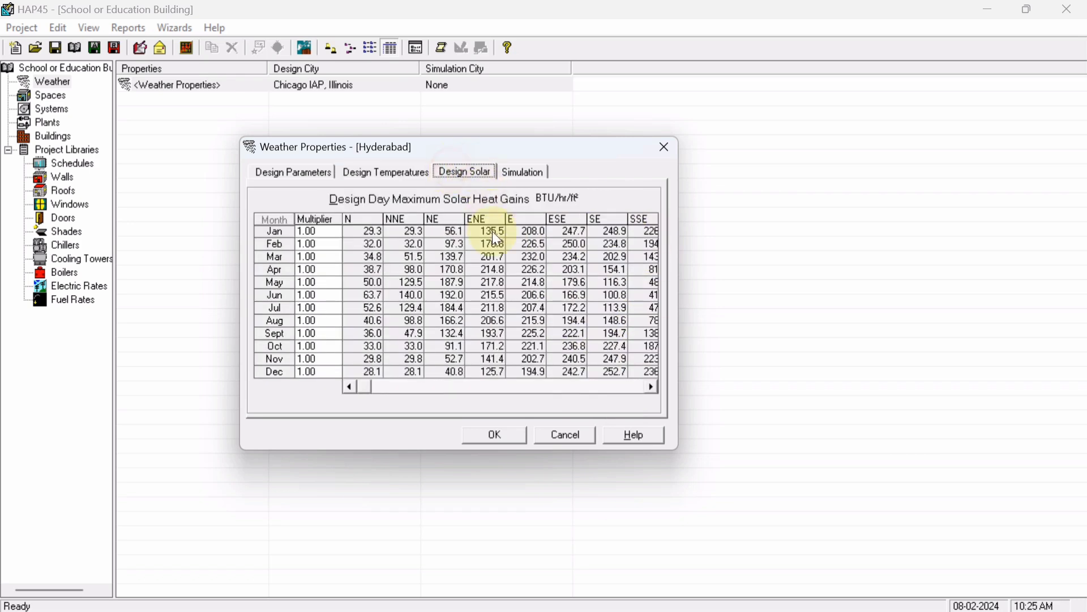
left_click(523, 173)
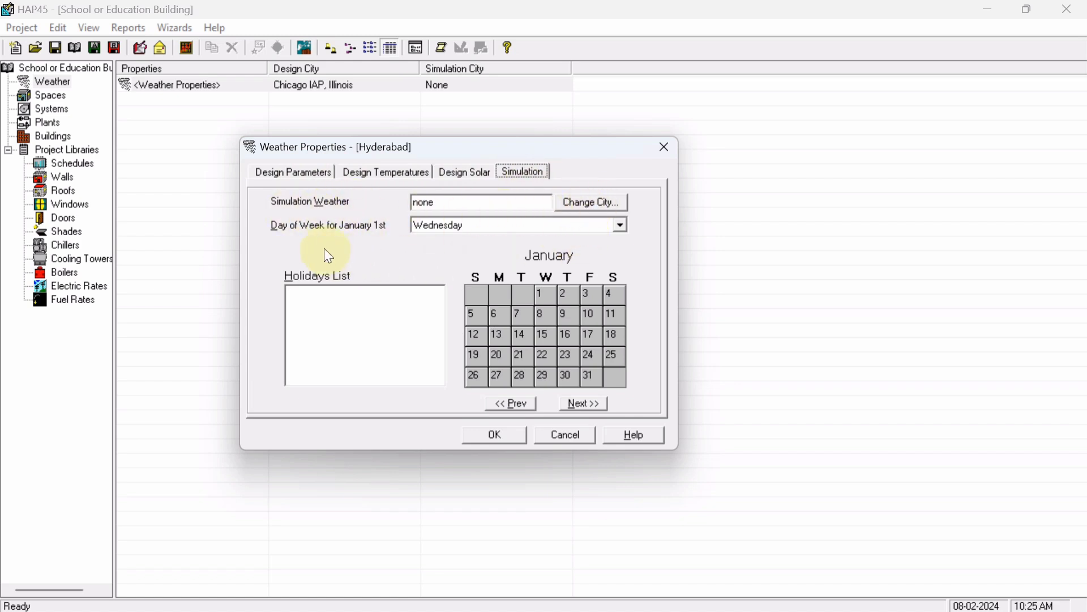
left_click(292, 172)
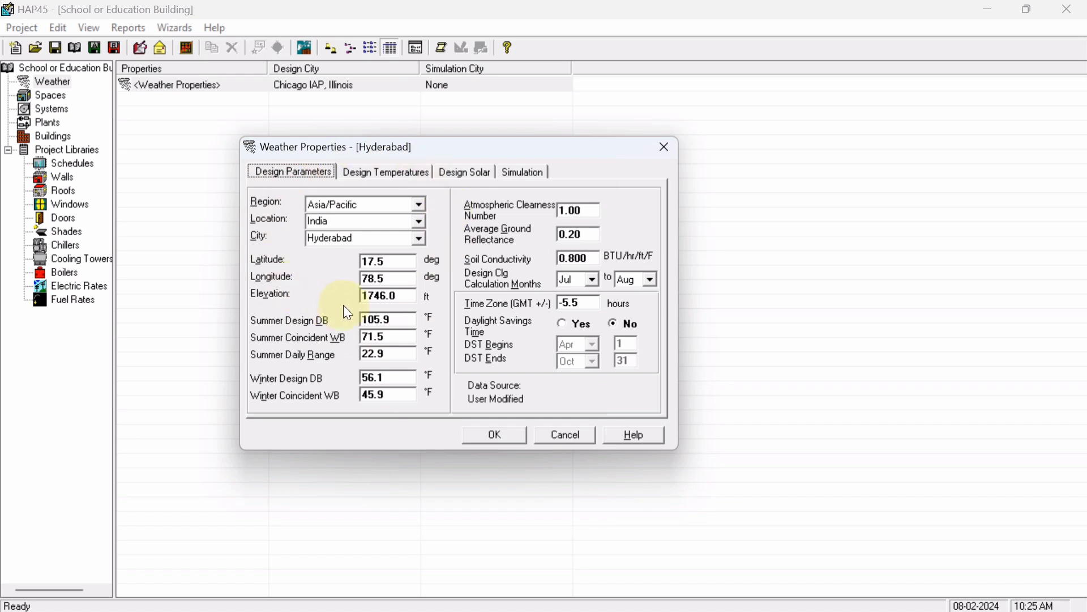